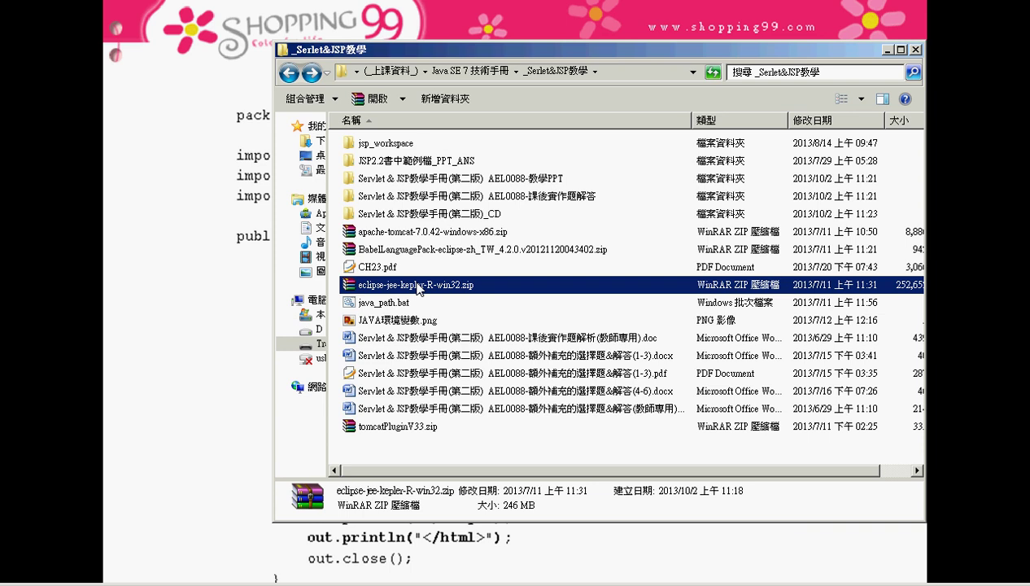
Switch to the Eclipse website in Chrome and view the Windows downloads for Eclipse IDE for Java EE Developers.
key("super")
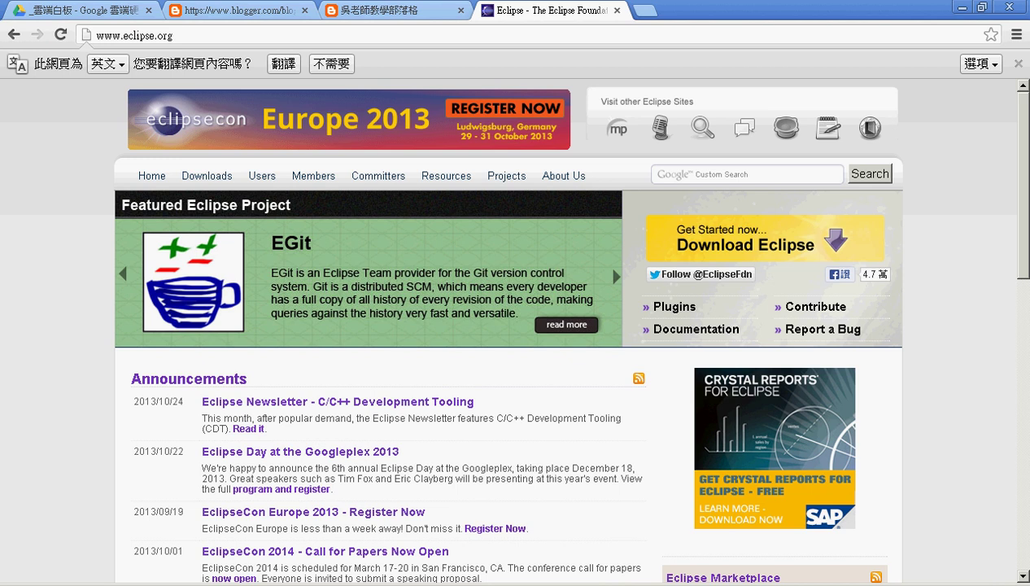
left_click(757, 244)
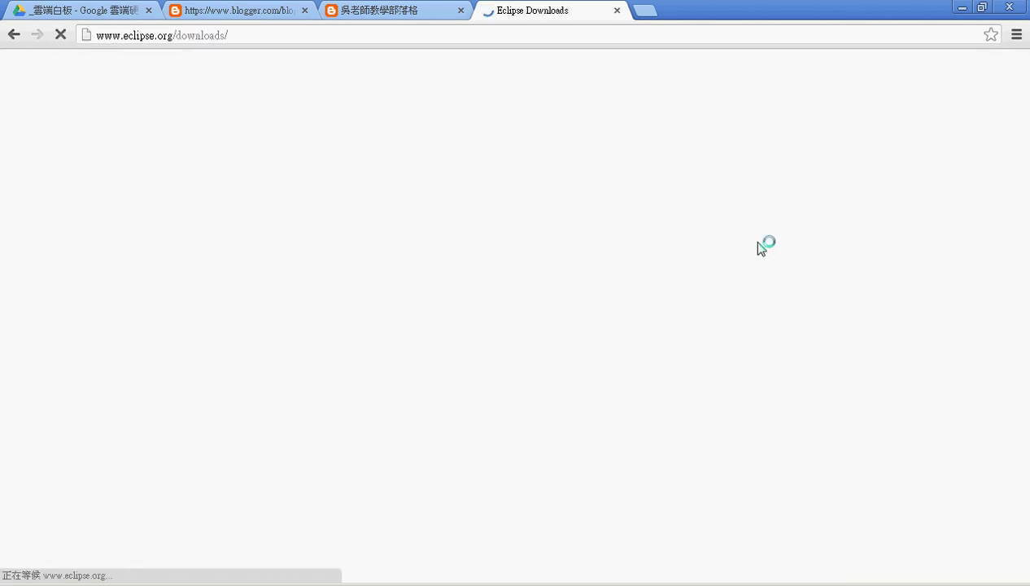
scroll(275, 328, "down", 1)
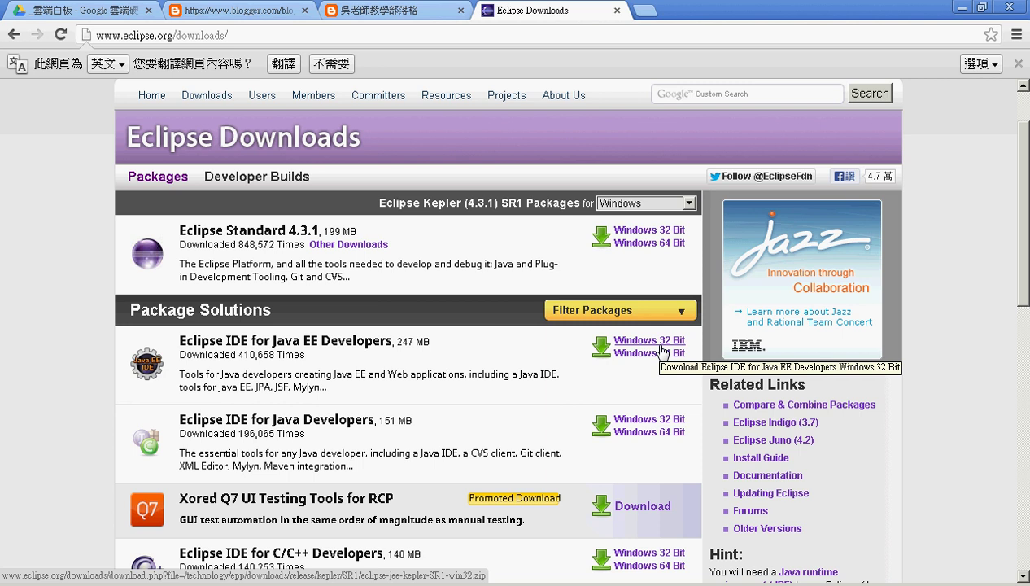
Search Google for "tomcat" in a new browser tab.
left_click(645, 10)
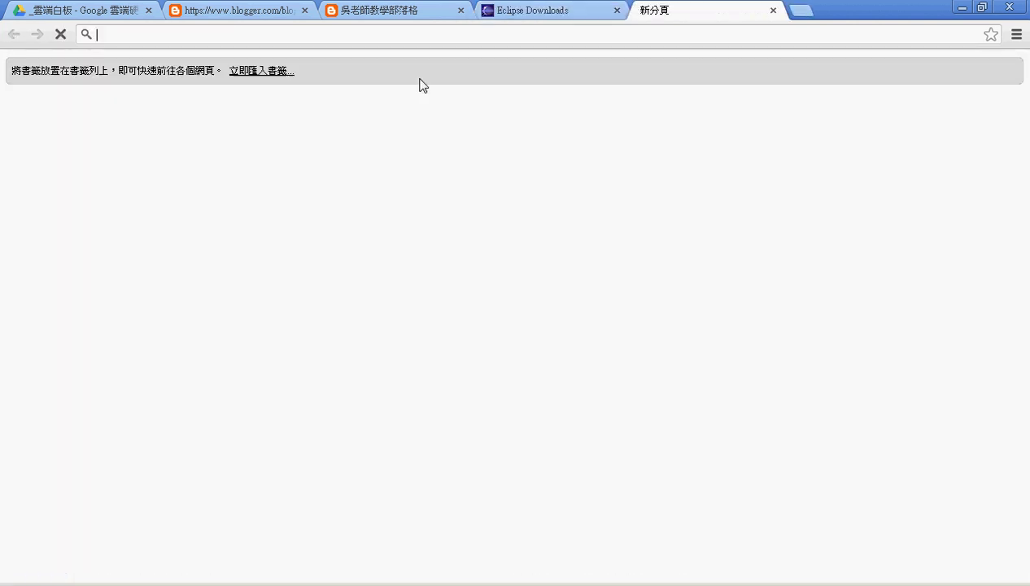
left_click(257, 236)
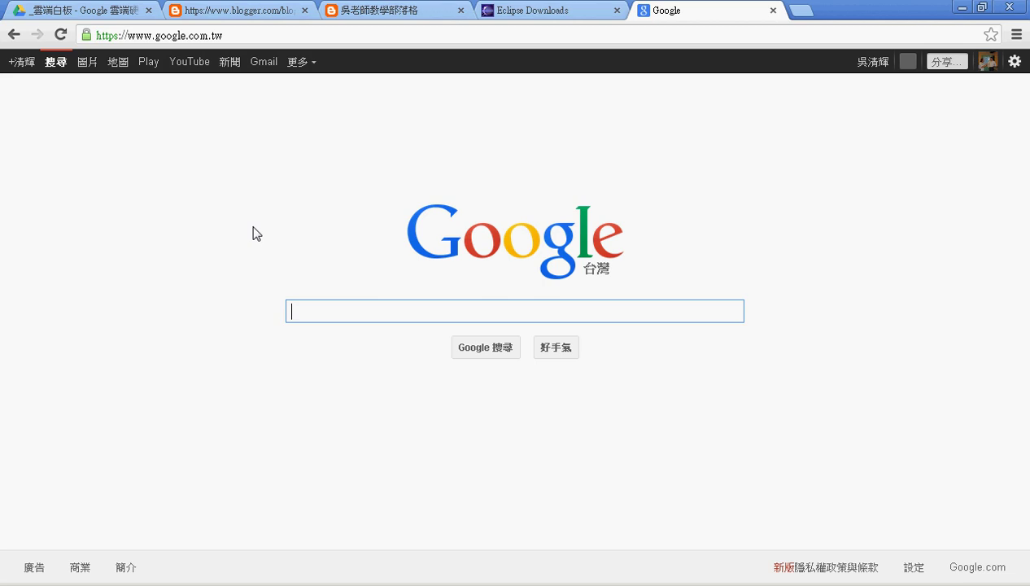
type("t")
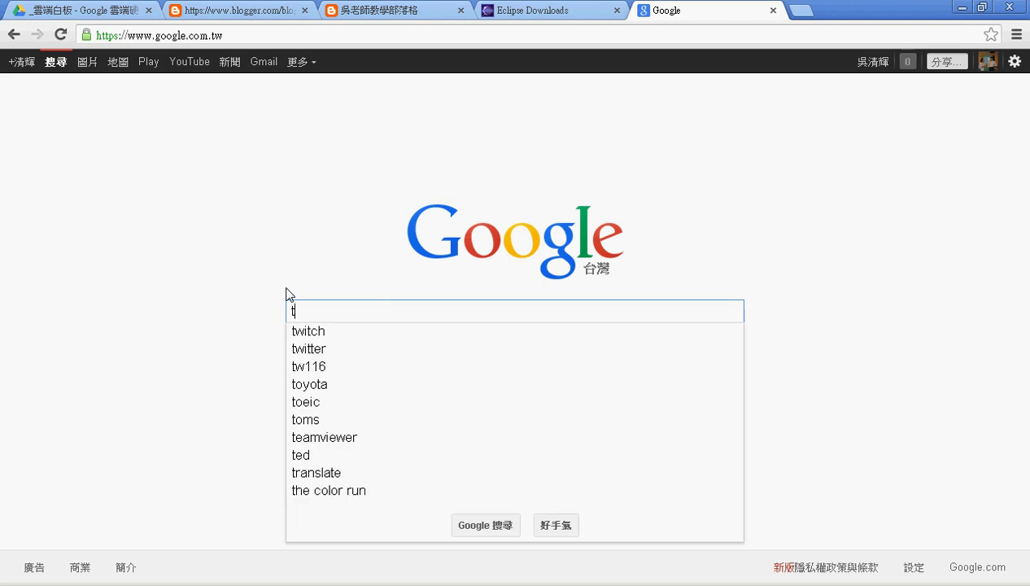
type("omca")
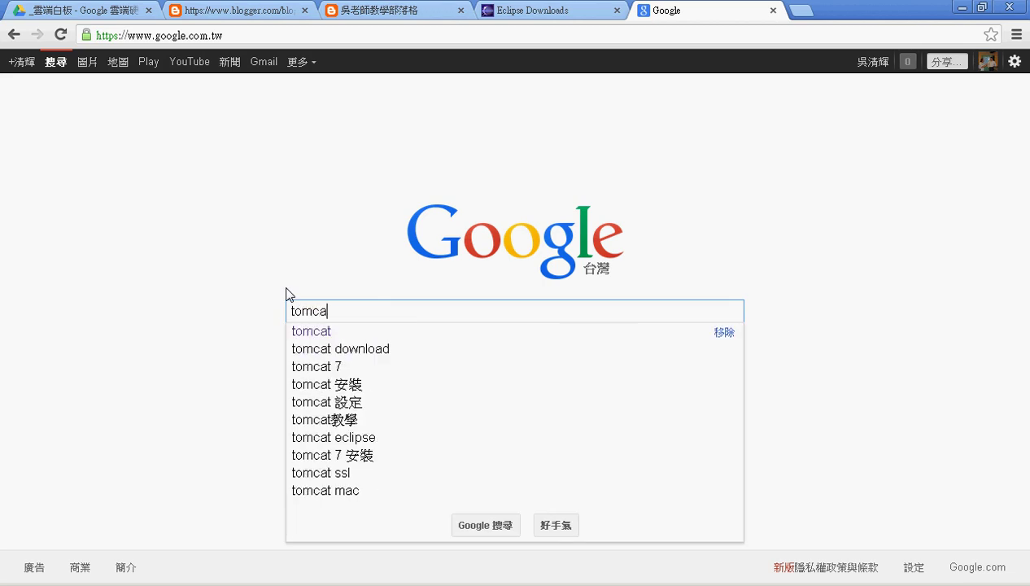
type("t")
key("Return")
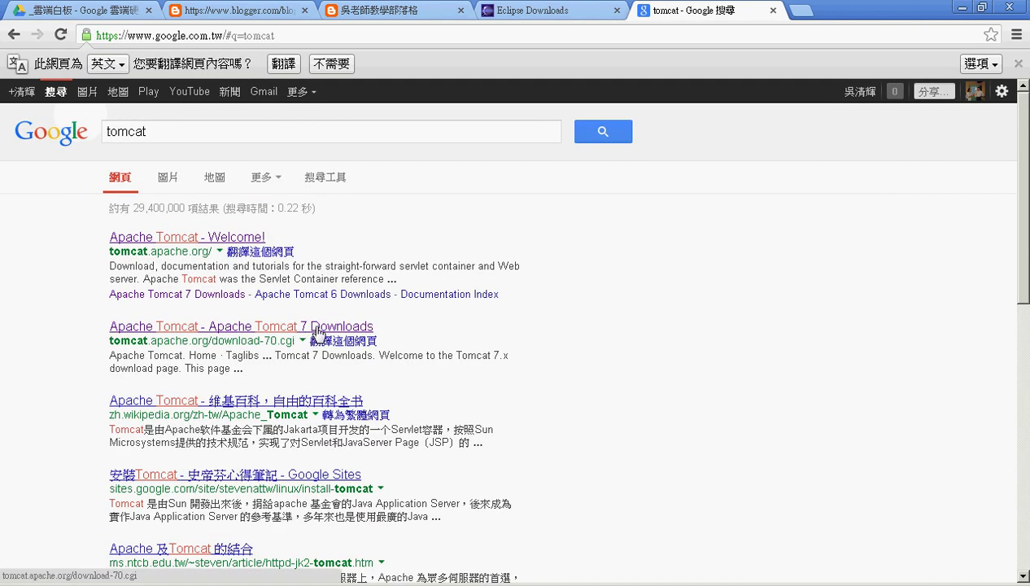
Open the Apache Tomcat 7 Downloads result and examine the Core binary distributions of version 7.0.42.
left_click(317, 332)
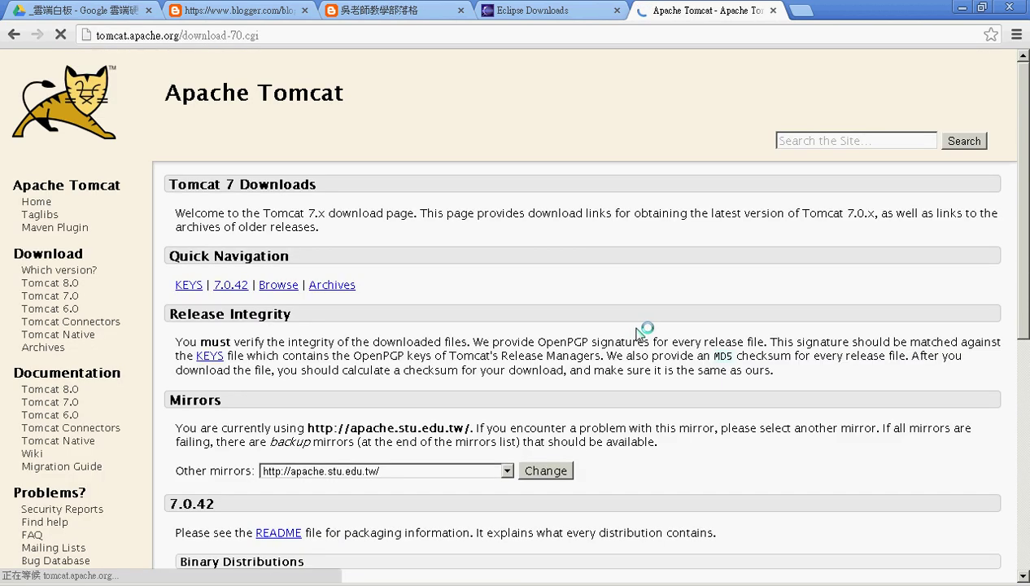
scroll(639, 334, "down", 4)
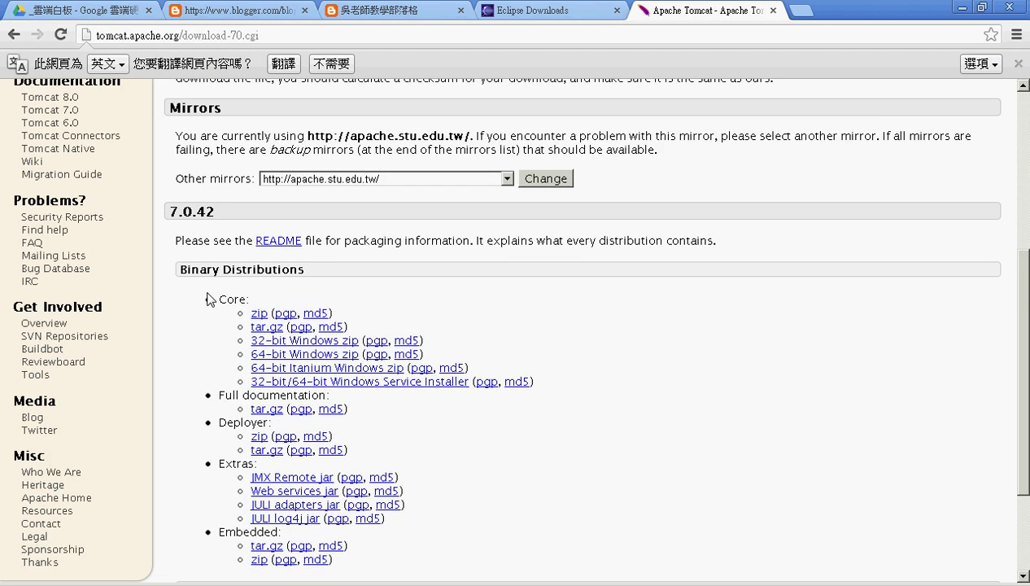
left_click_drag(218, 299, 253, 301)
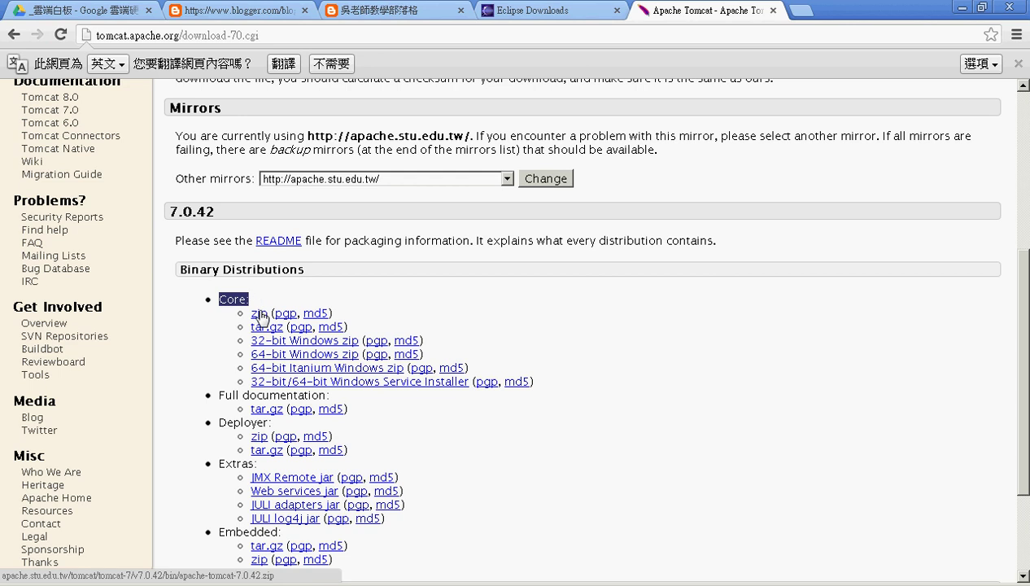
left_click_drag(170, 211, 247, 240)
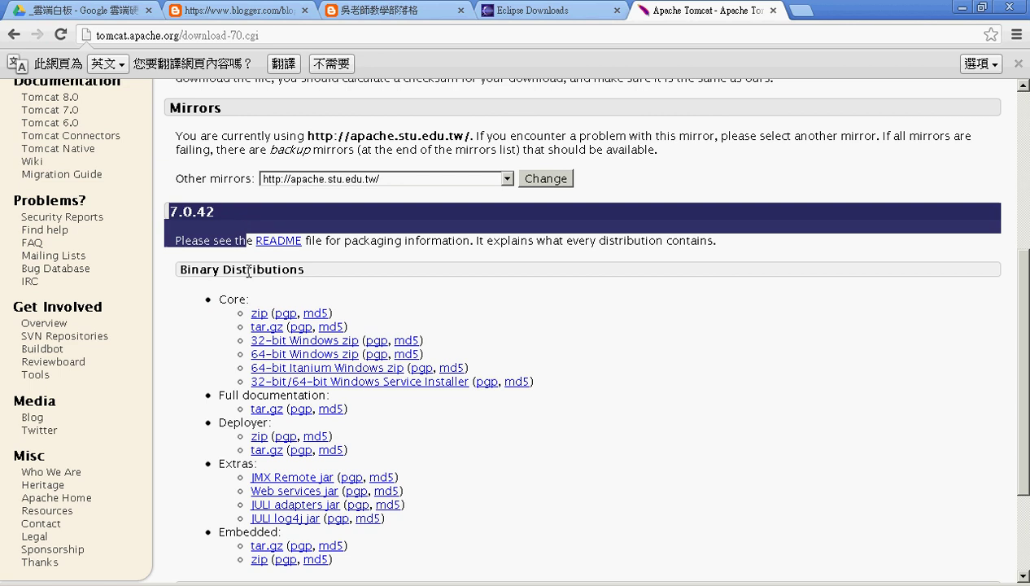
left_click_drag(219, 300, 249, 299)
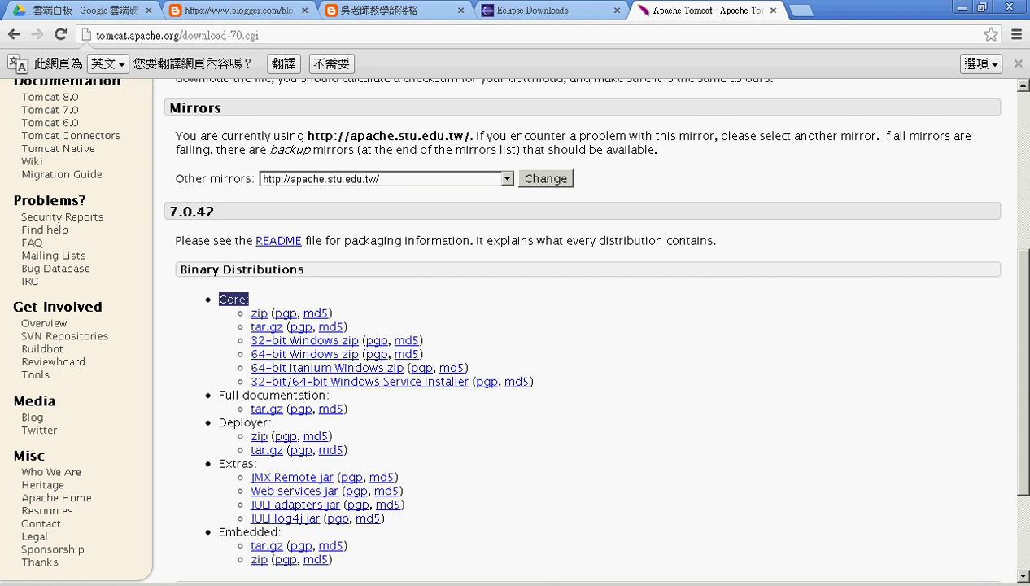
Switch to the PowerPoint presentation and review the slides from Servlet與JSP through the two MVC slides.
key("alt+Tab")
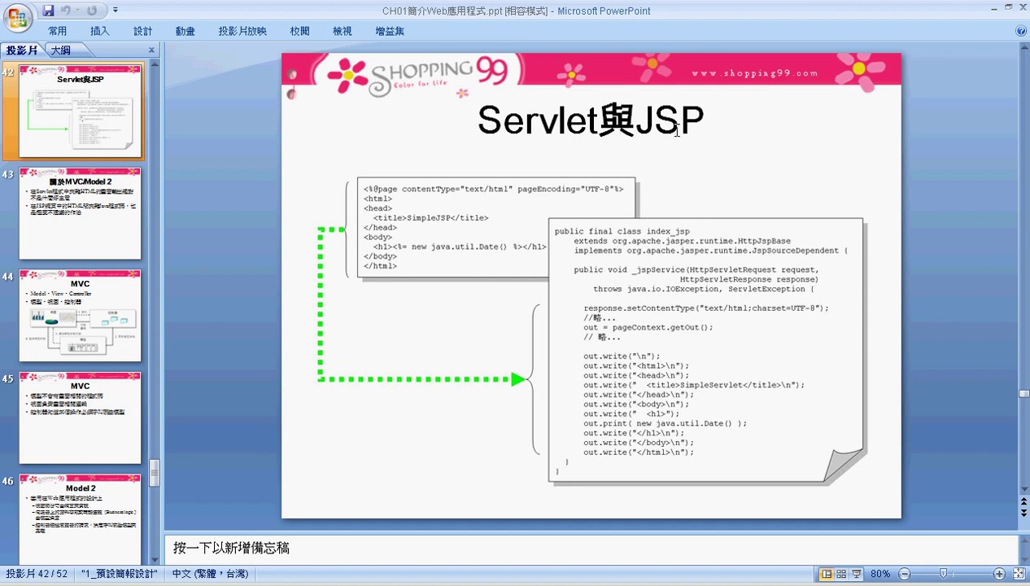
scroll(677, 131, "down", 2)
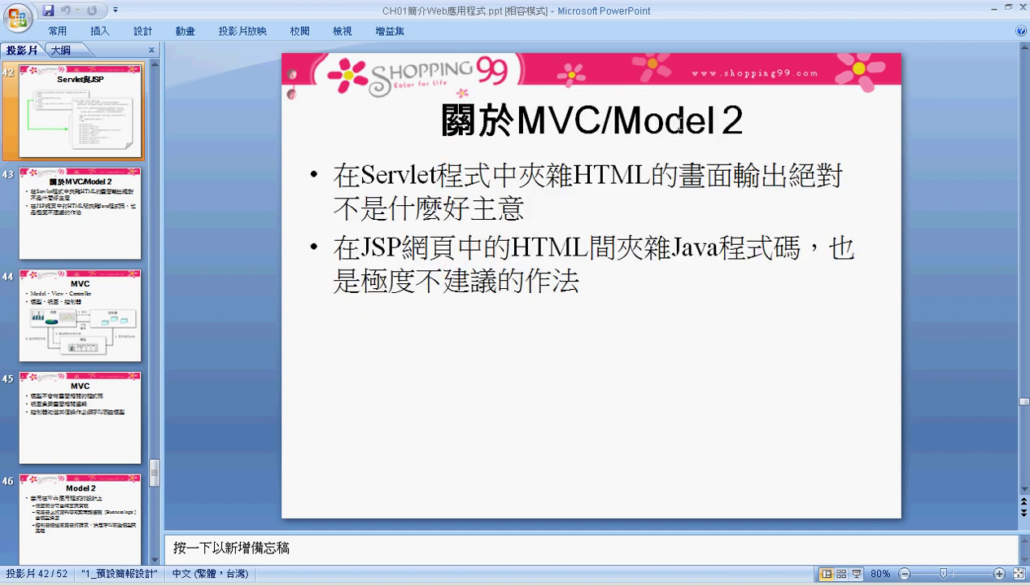
scroll(679, 126, "down", 1)
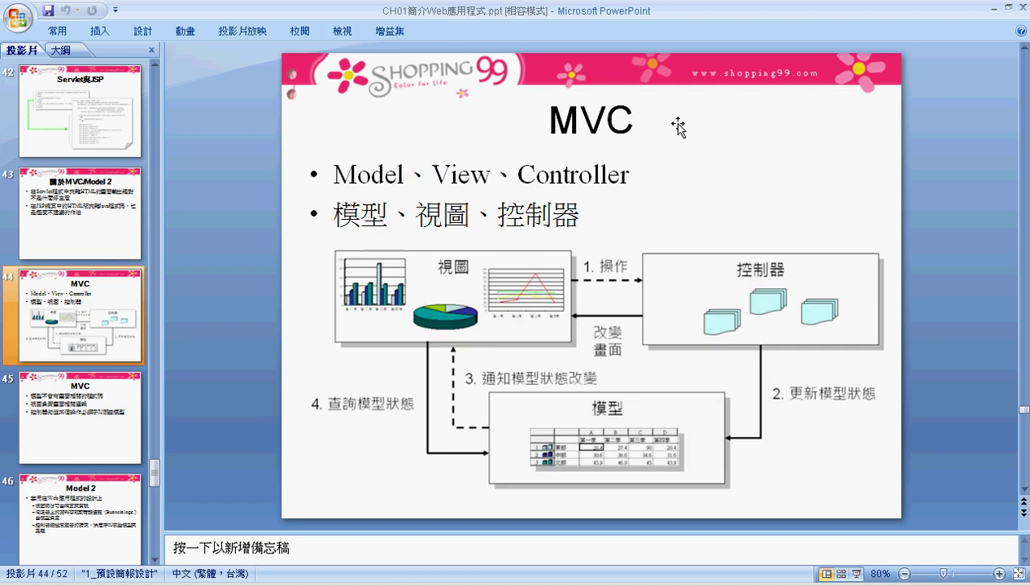
scroll(678, 128, "down", 1)
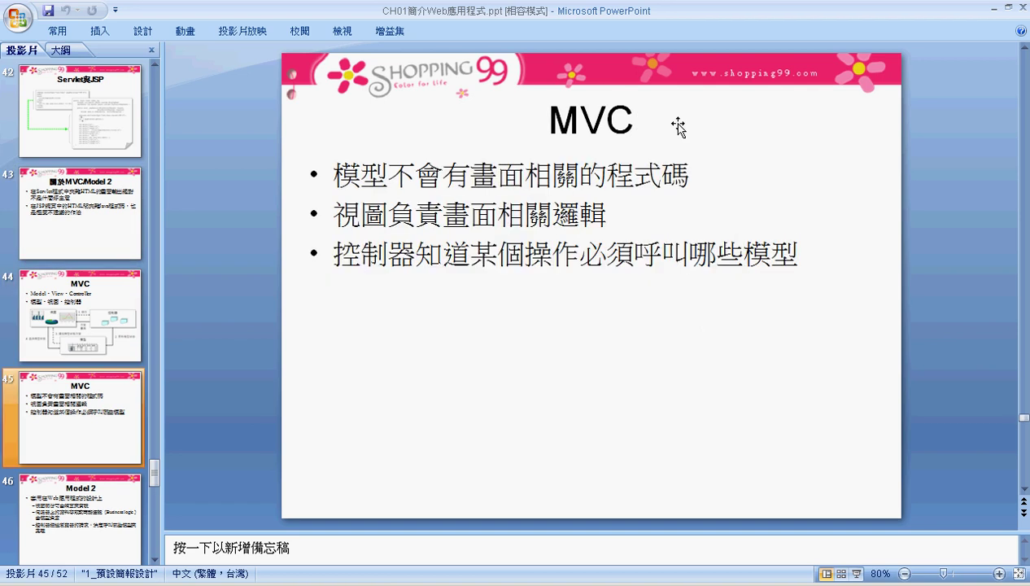
Minimize the open windows, set the Shopping99 network's location to public (公用網路), and move its dialog clear of the desktop icons.
left_click(992, 8)
left_click(961, 8)
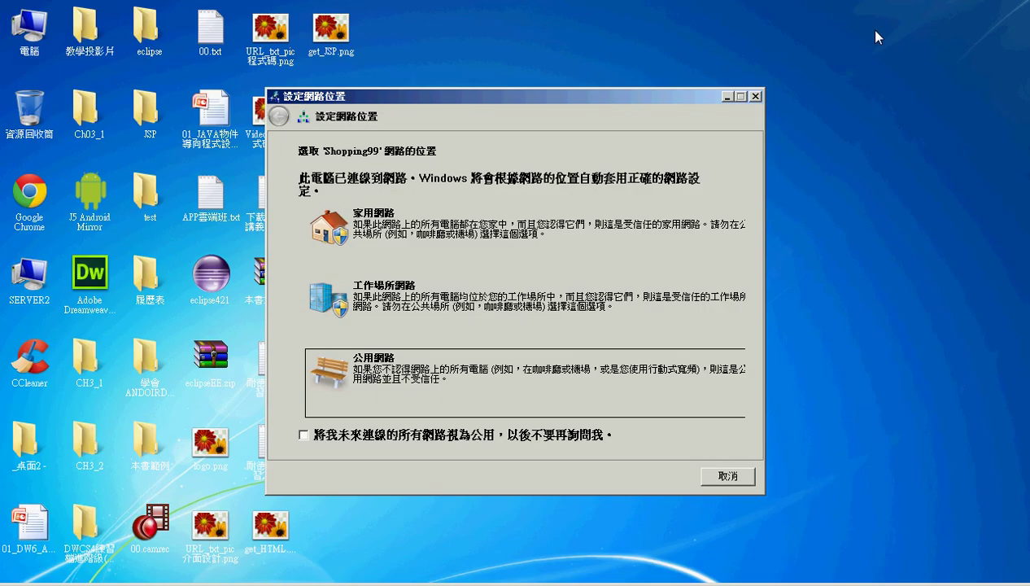
left_click(437, 415)
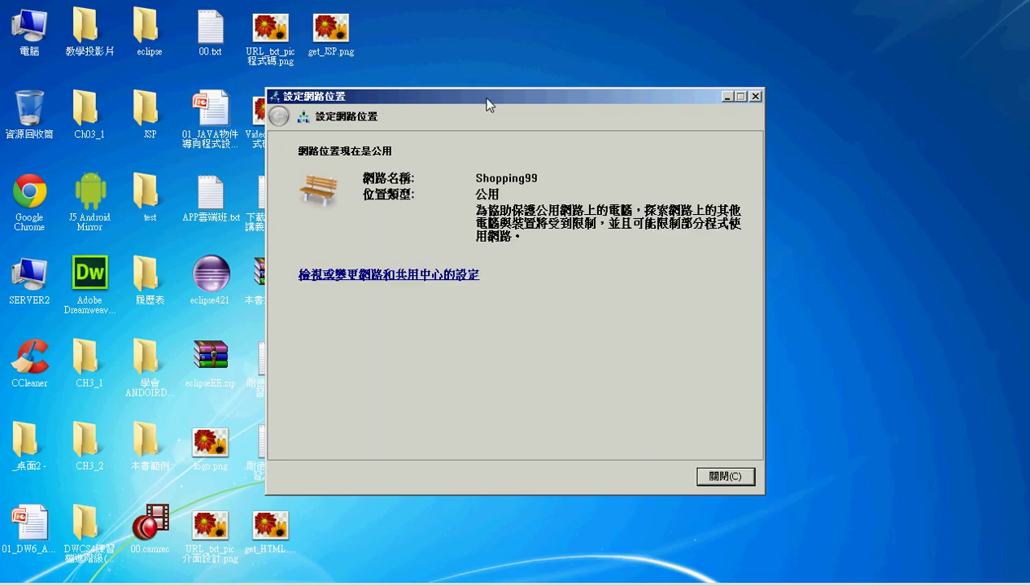
left_click_drag(487, 98, 791, 98)
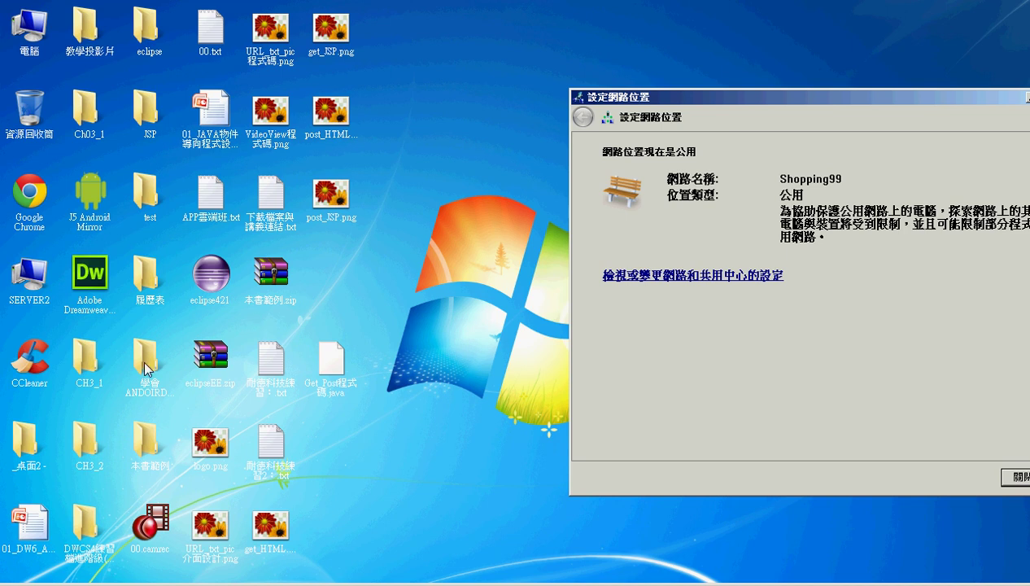
Open the desktop's eclipse folder, mark it and its apache-tomcat-7.0.42 subfolder with screen annotations, and clear the marks.
double_click(146, 29)
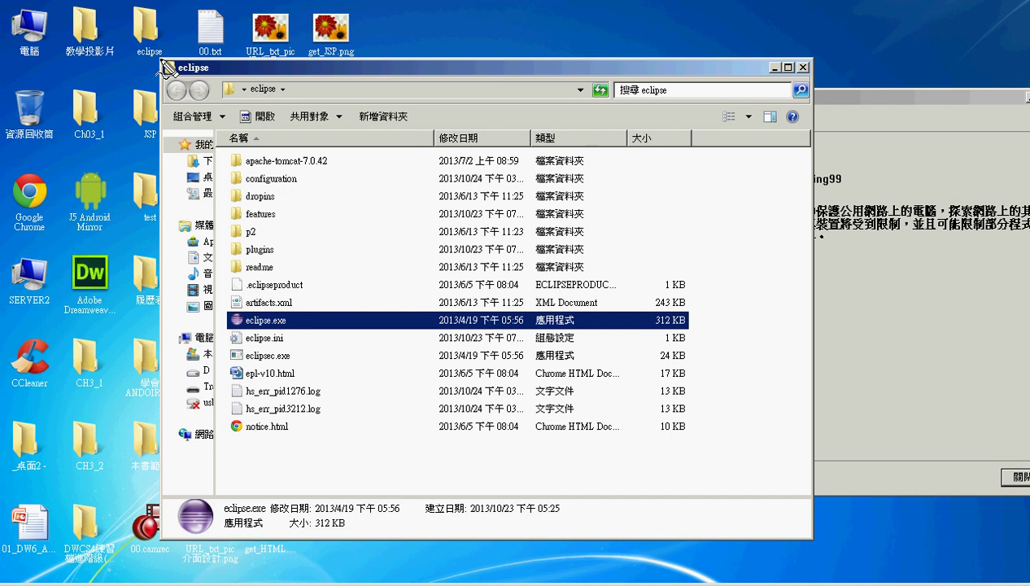
mouse_move(166, 69)
left_mouse_down()
mouse_move(118, 29)
mouse_move(175, 10)
mouse_move(152, 83)
left_mouse_up()
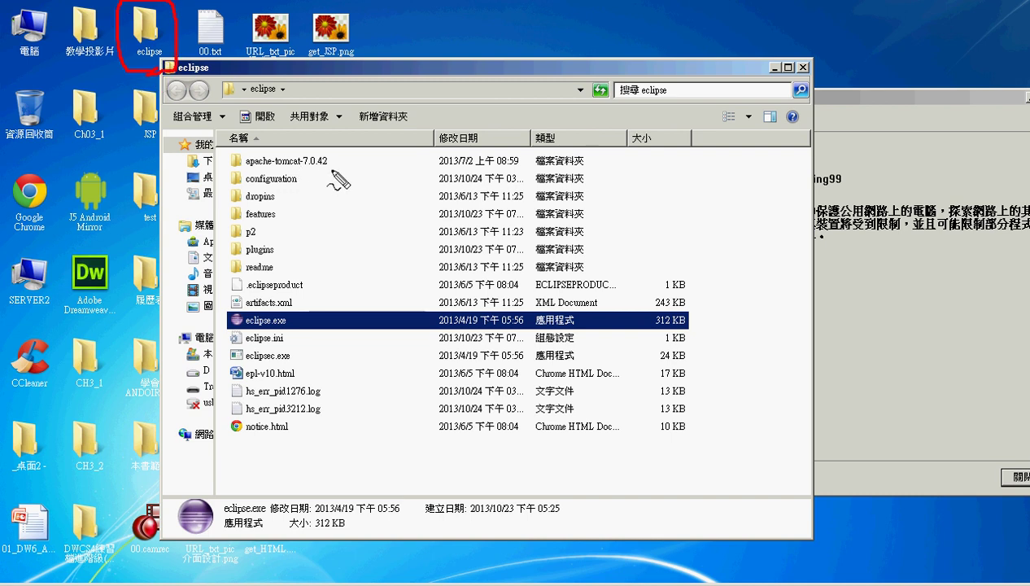
mouse_move(334, 172)
left_mouse_down()
mouse_move(224, 174)
mouse_move(322, 145)
mouse_move(343, 166)
left_mouse_up()
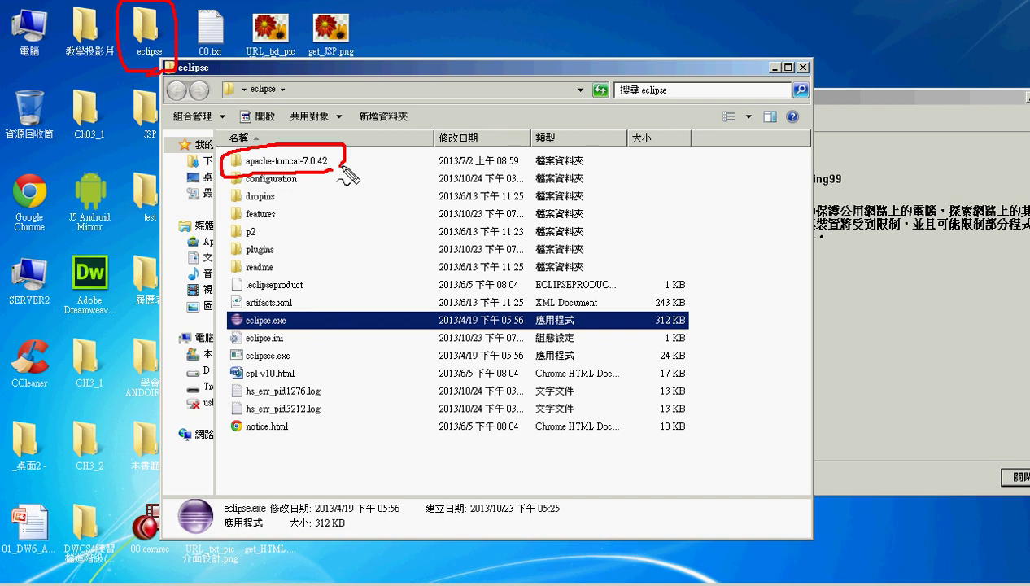
mouse_move(498, 208)
left_mouse_down()
mouse_move(352, 185)
mouse_move(345, 194)
mouse_move(368, 171)
left_mouse_up()
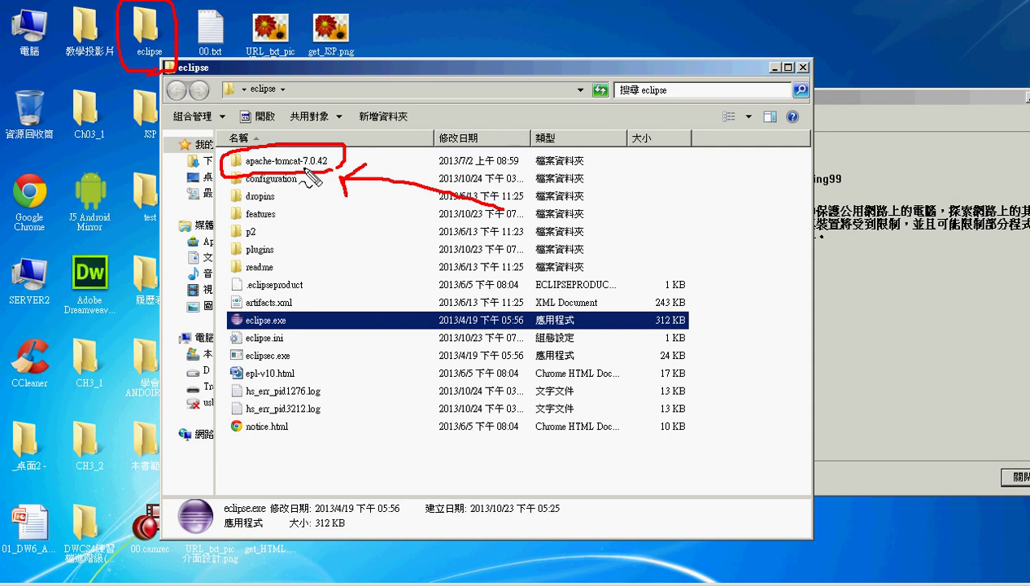
key("Escape")
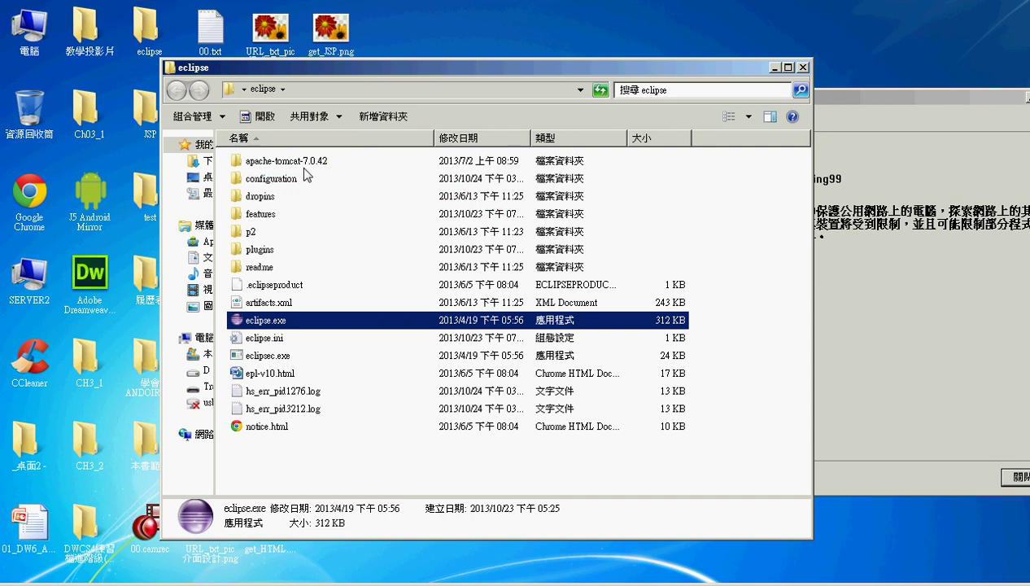
Inspect the contents of the apache-tomcat-7.0.42 folder and return to the eclipse folder.
double_click(304, 166)
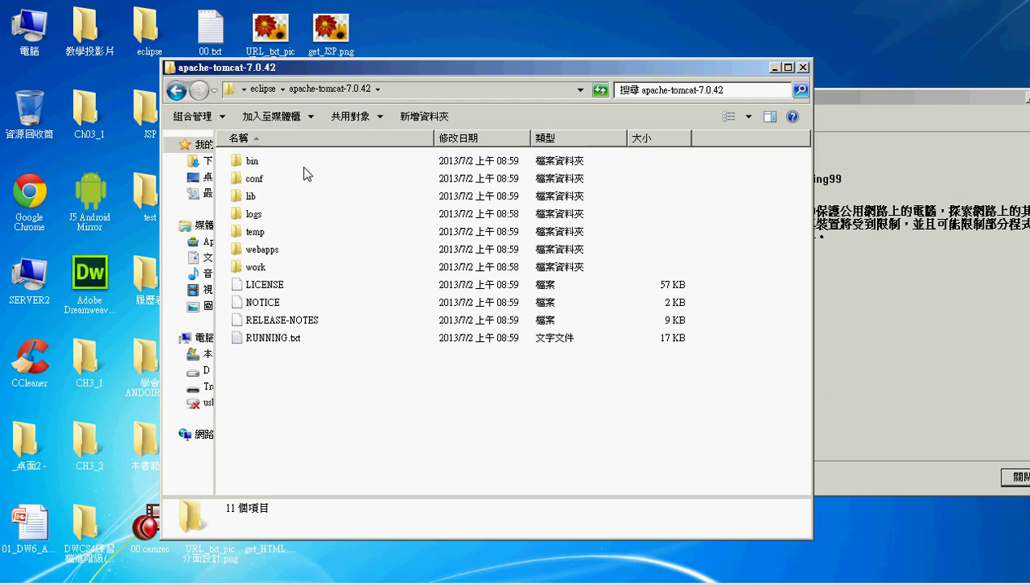
left_click(176, 91)
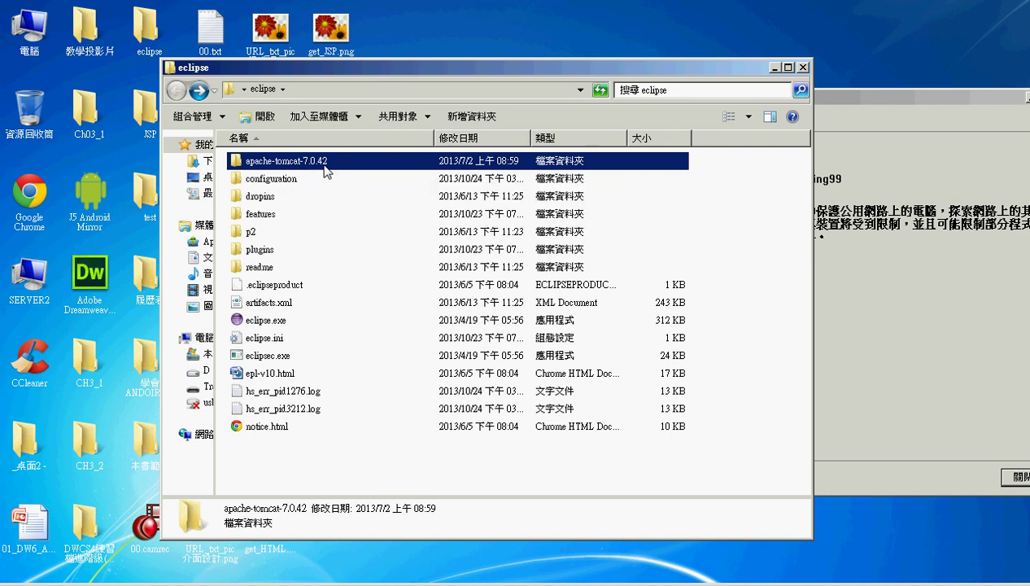
Exit the Eclipse SDK session that has Sample_10_3.java open, confirming the exit.
left_click(259, 324)
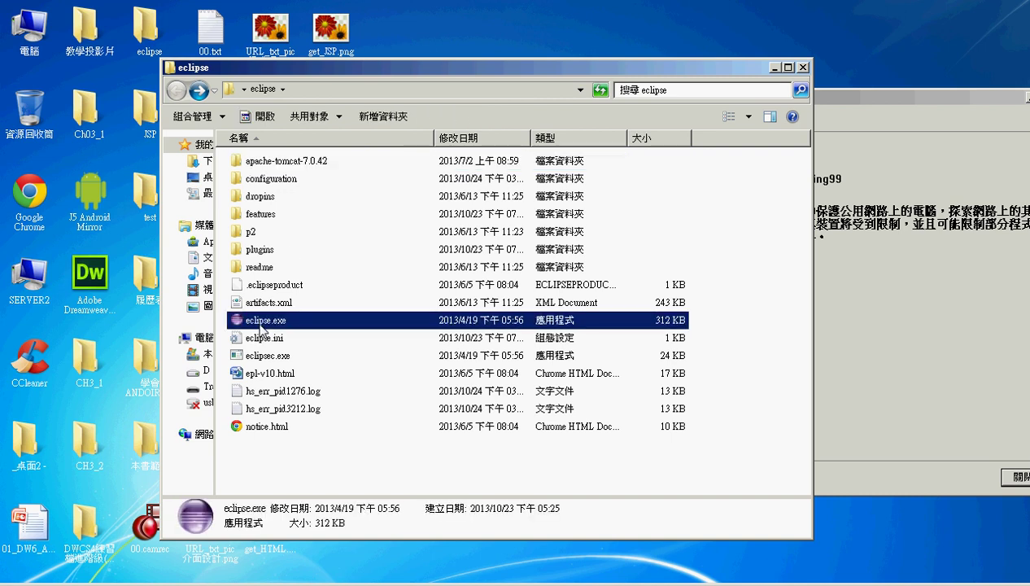
double_click(262, 320)
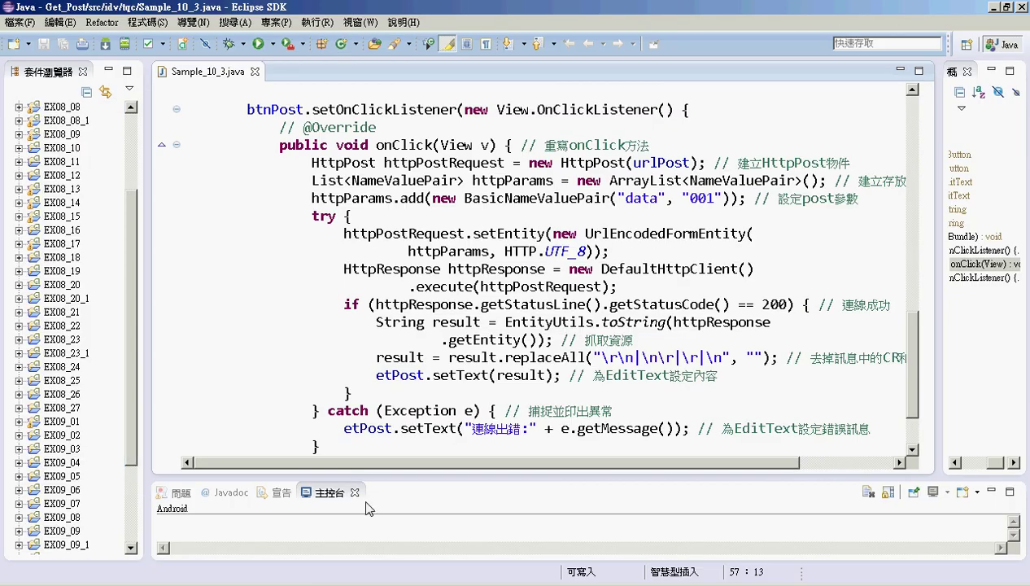
left_click(1022, 7)
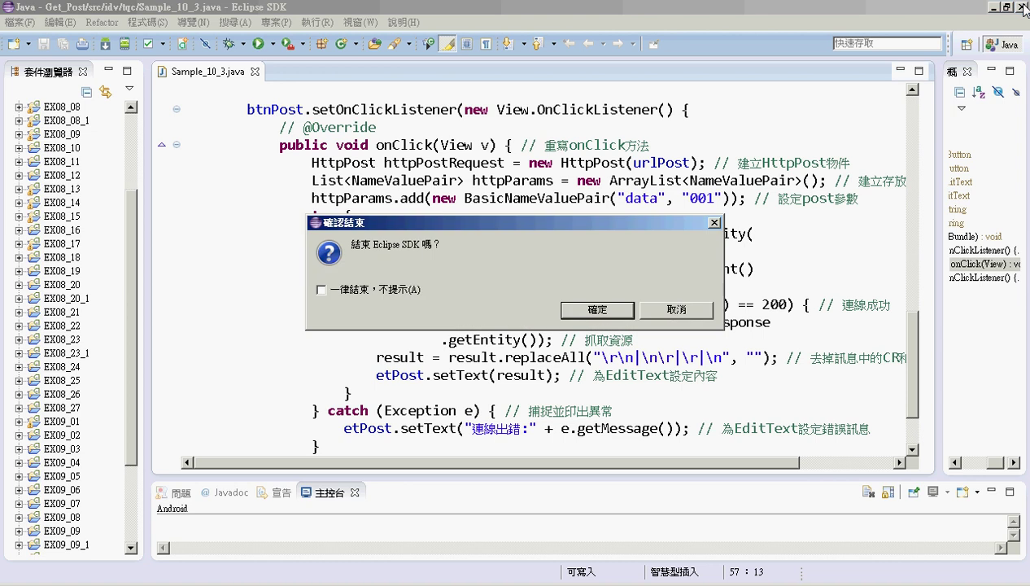
left_click(606, 312)
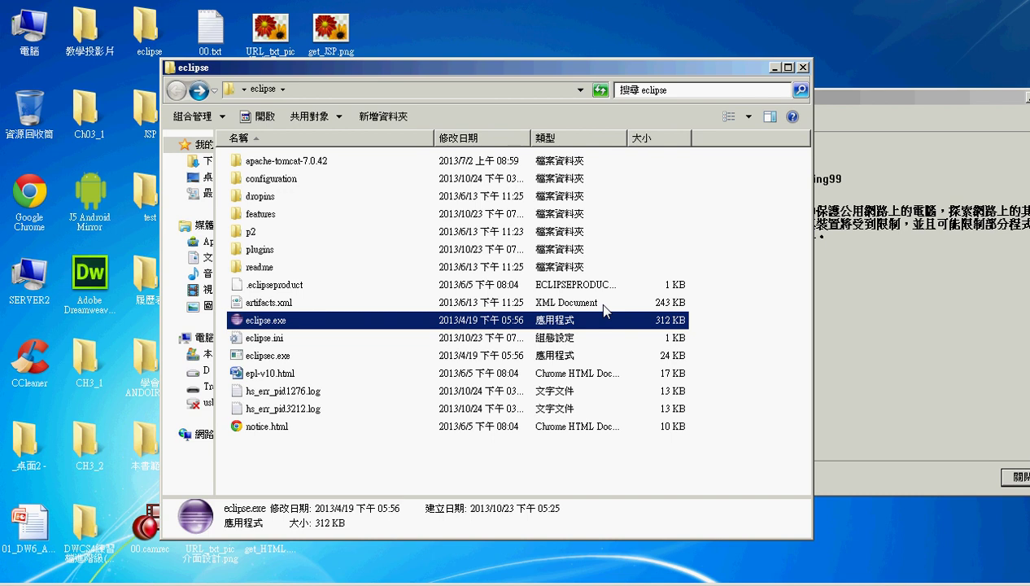
Close the network location dialog and launch eclipse.exe from the eclipse folder to reach the workspace selection.
left_click_drag(878, 92, 626, 105)
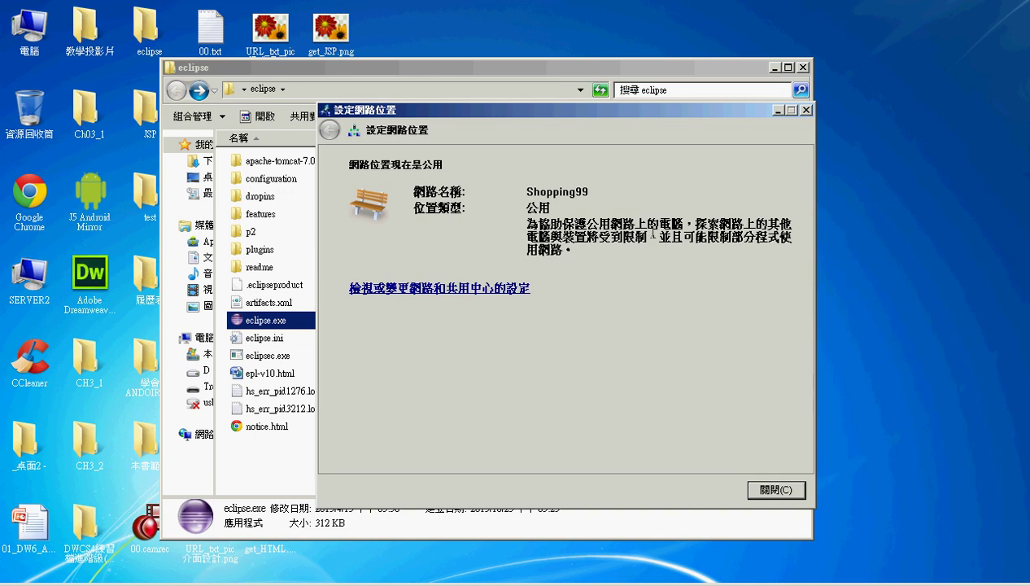
left_click(778, 489)
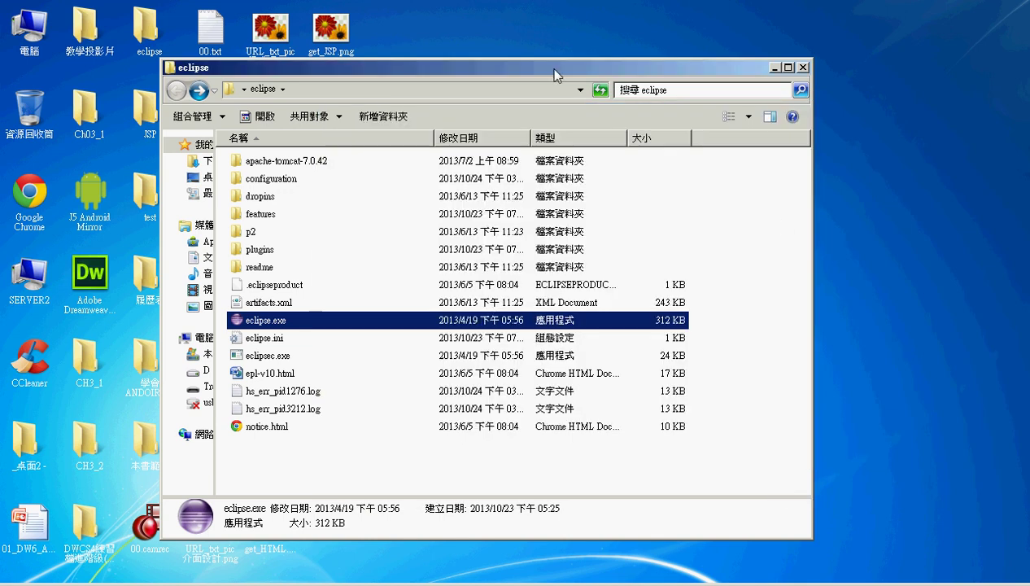
left_click_drag(554, 75, 724, 52)
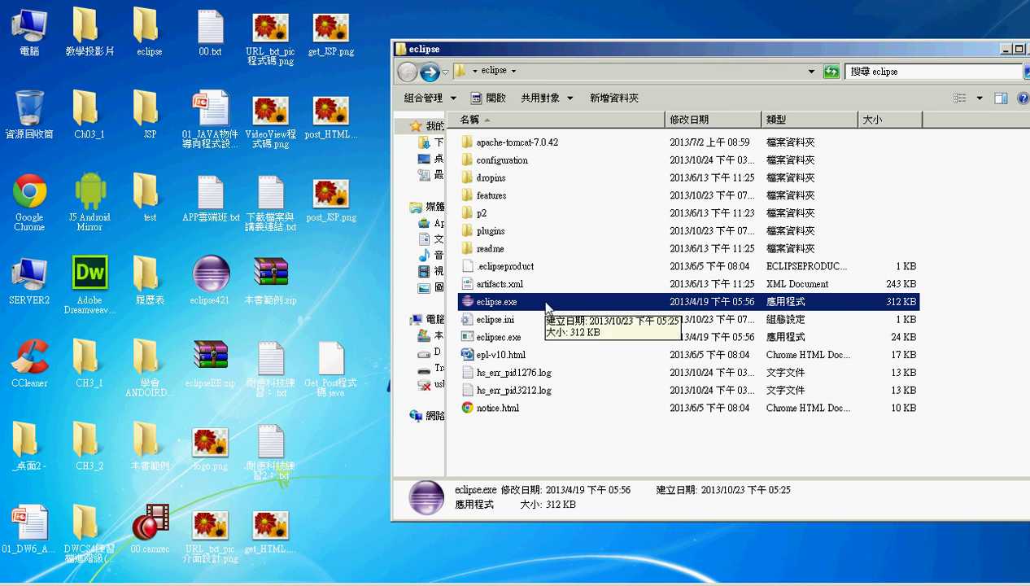
double_click(547, 306)
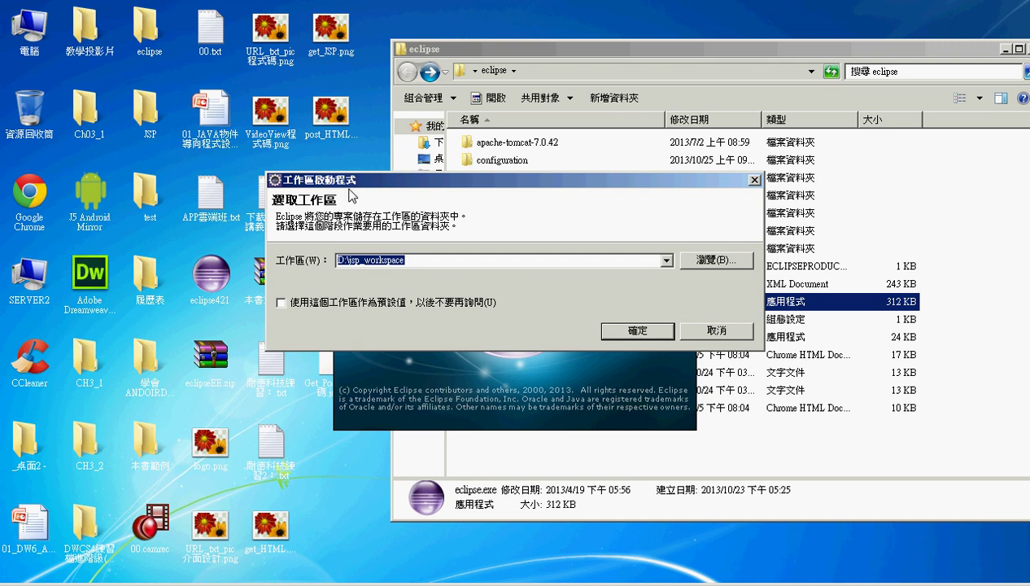
Set the workspace to D:\jsp_workspace2 and start Eclipse with it.
left_click(433, 261)
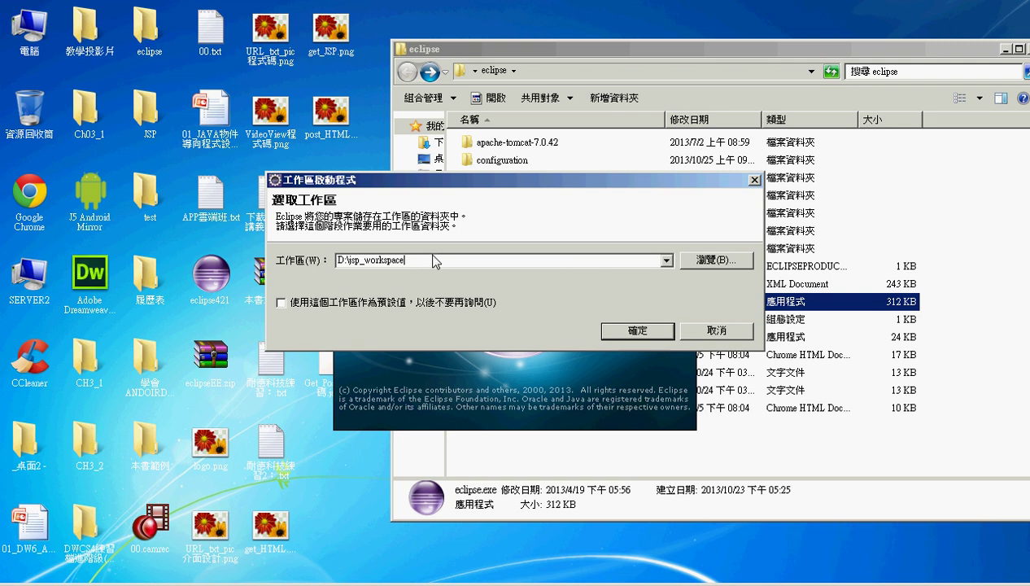
type("2")
left_click(639, 330)
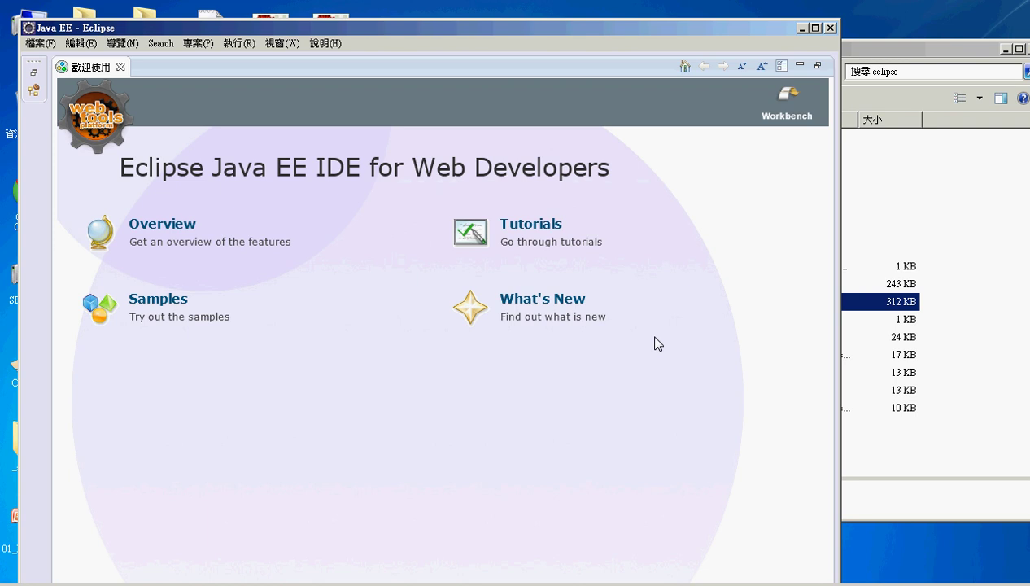
Maximize the Eclipse window and close the welcome page to reveal the Java EE workbench.
left_click(814, 28)
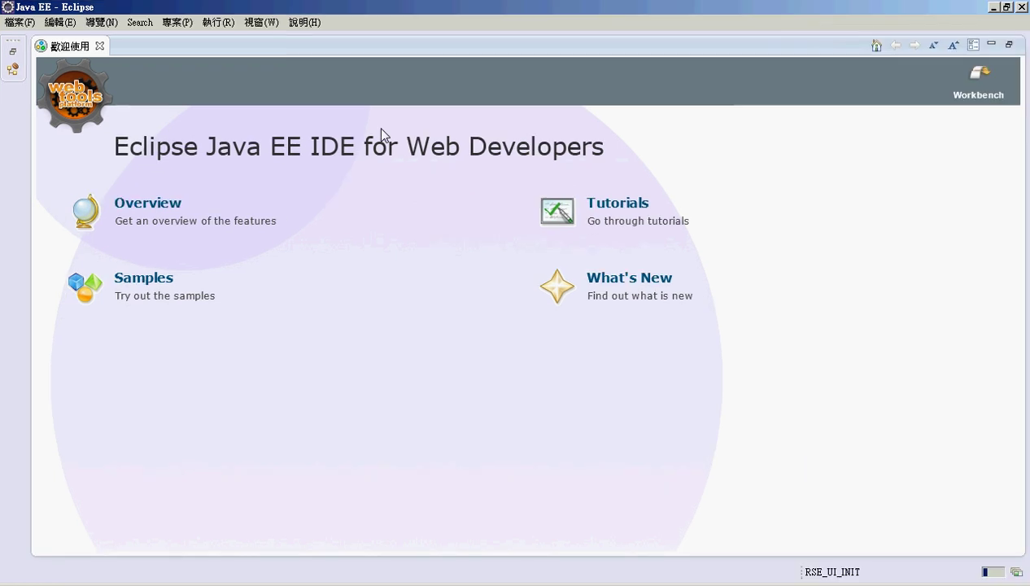
left_click(99, 46)
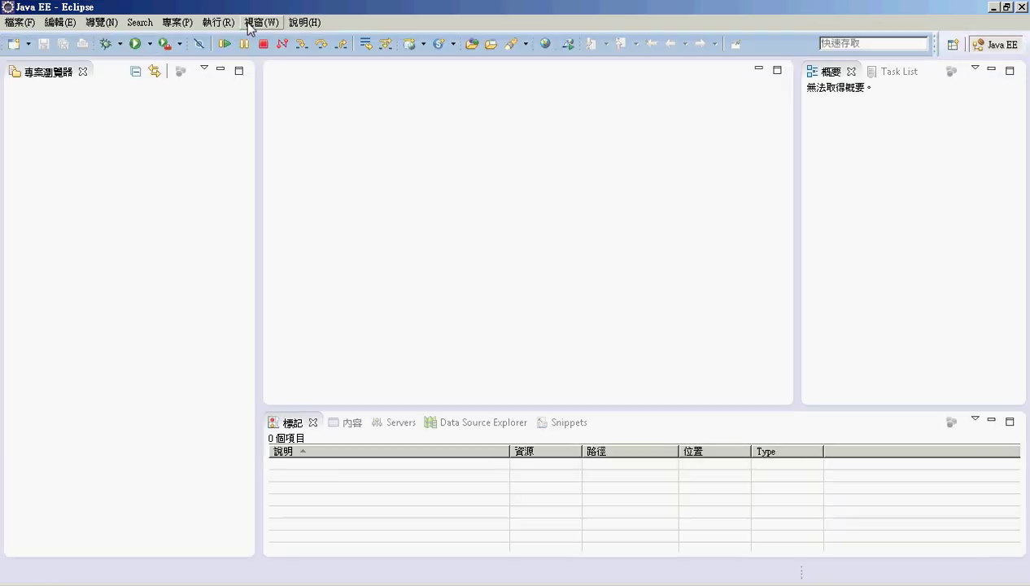
Open the Server Runtime Environments preferences and mark the Server and Runtime Environments entries with screen annotations.
left_click(250, 24)
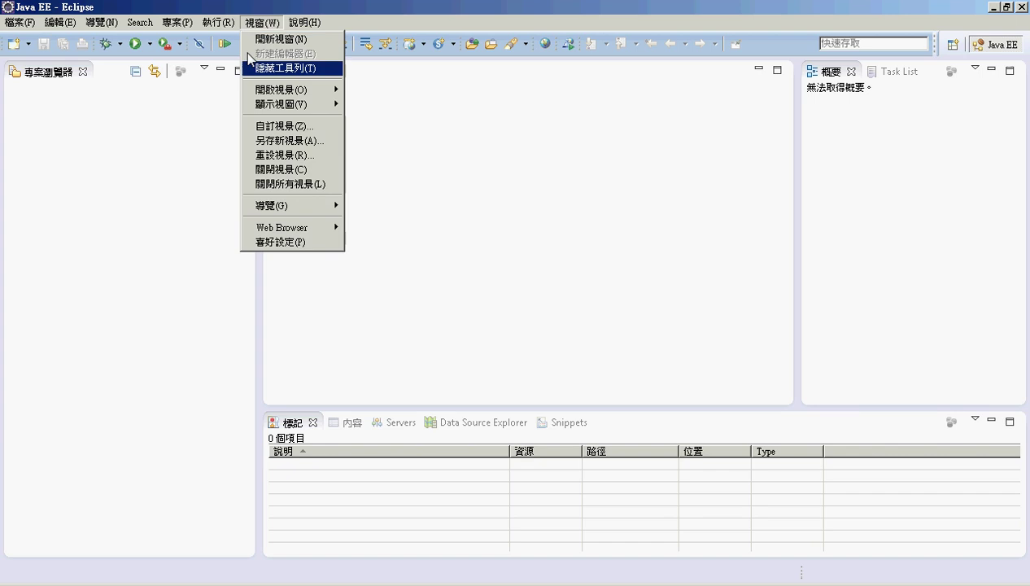
left_click(270, 240)
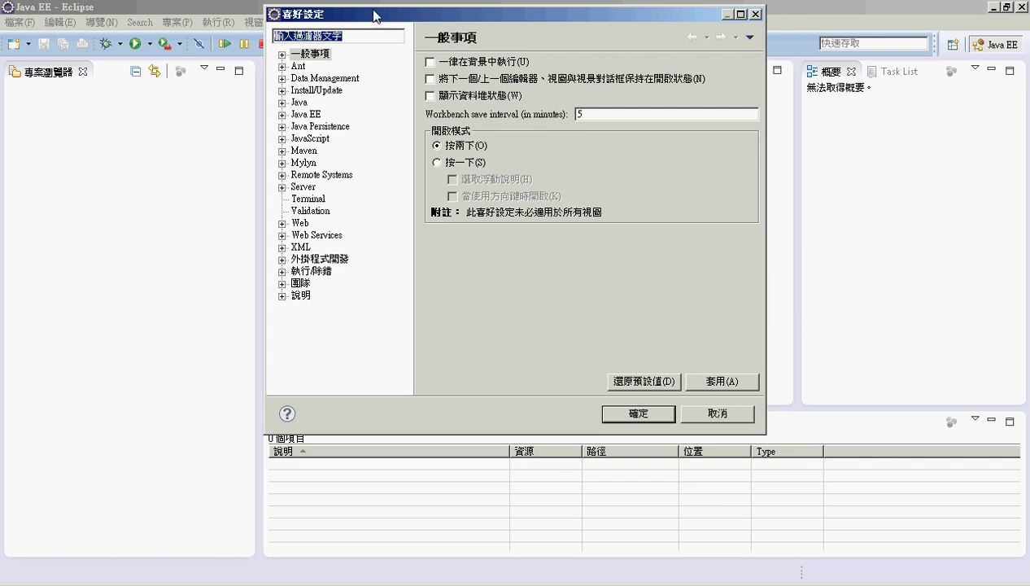
left_click_drag(312, 23, 301, 91)
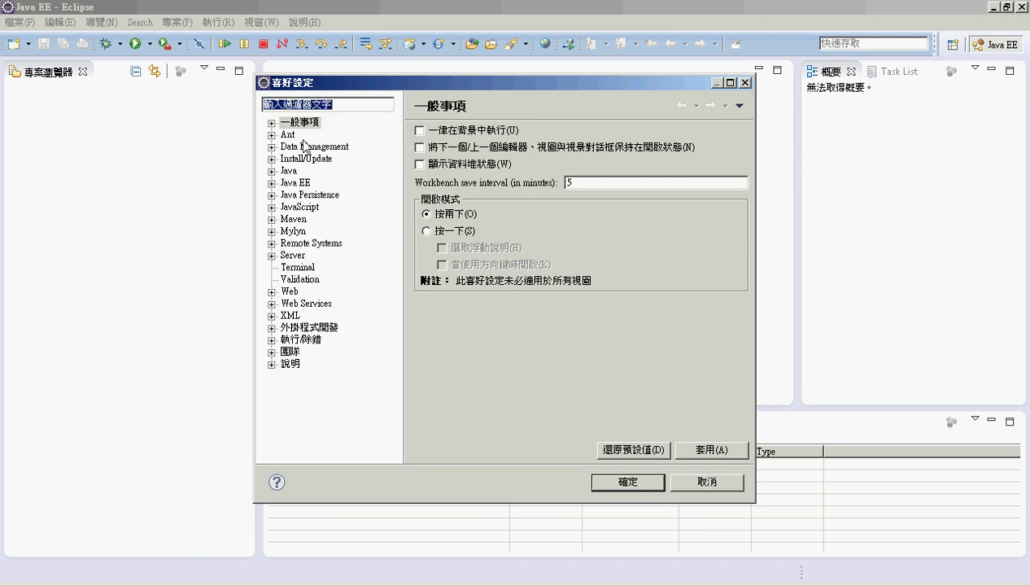
left_click(272, 256)
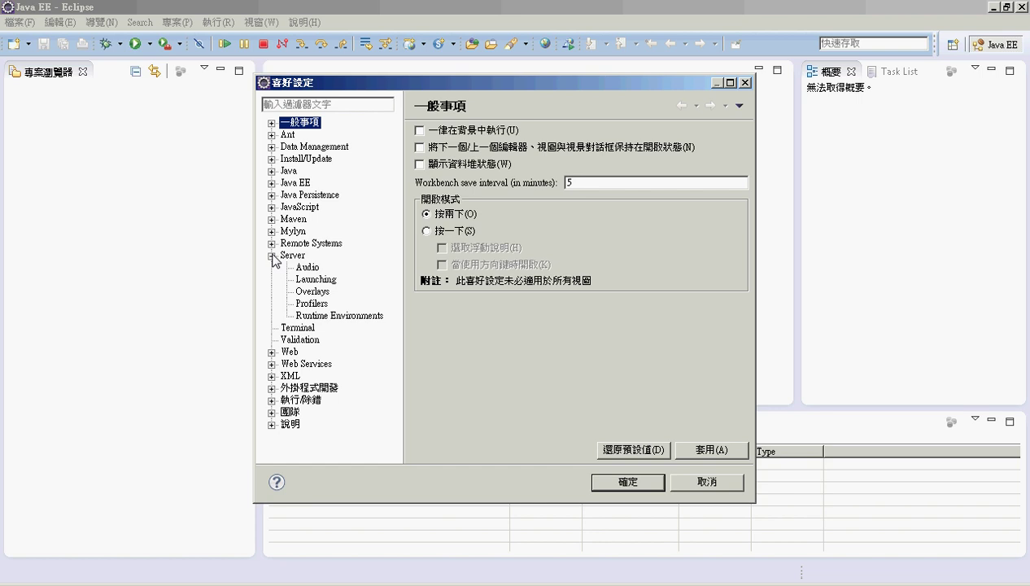
left_click(336, 315)
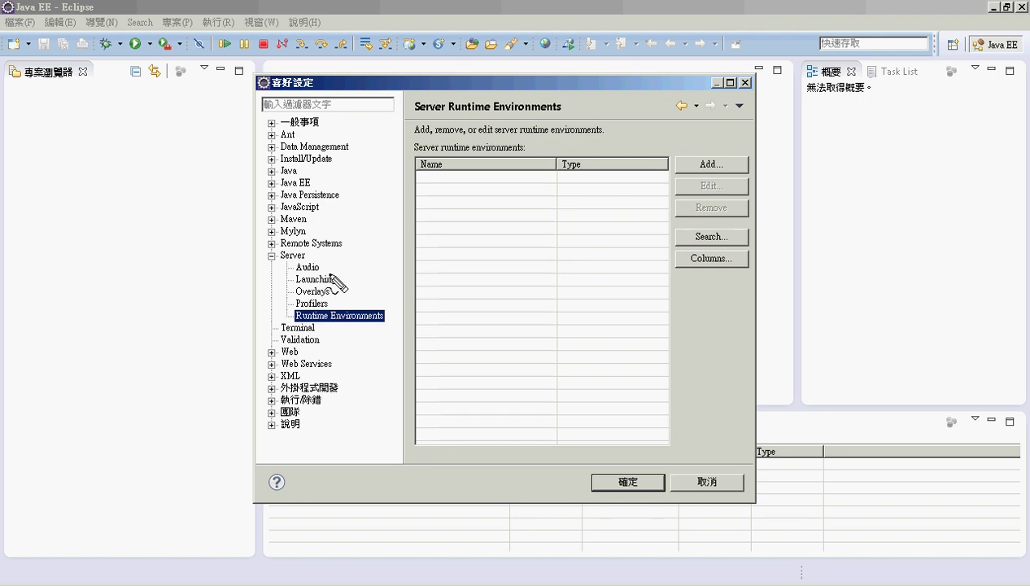
mouse_move(319, 268)
left_mouse_down()
mouse_move(262, 254)
mouse_move(316, 254)
left_mouse_up()
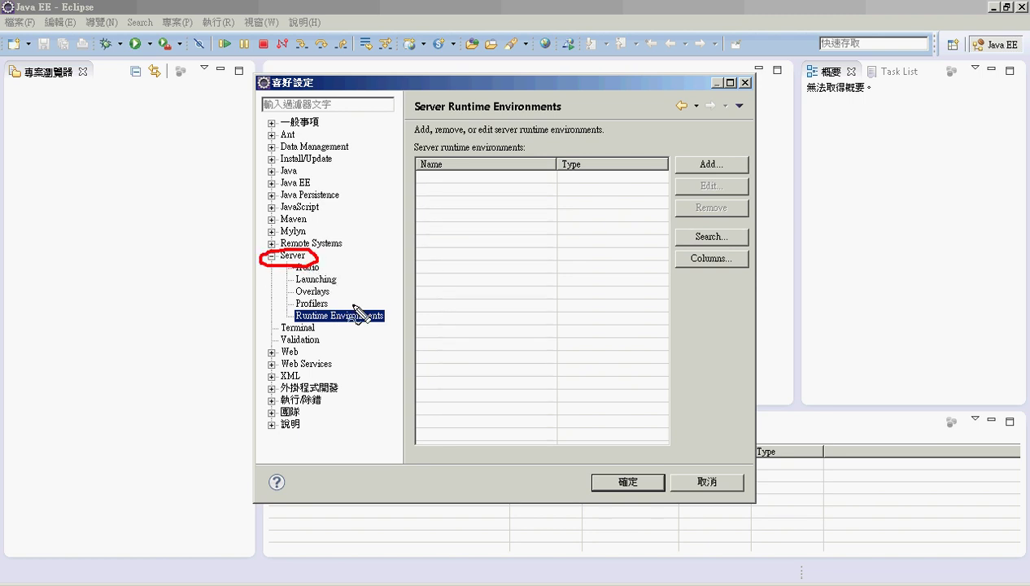
mouse_move(376, 322)
left_mouse_down()
mouse_move(282, 333)
mouse_move(397, 308)
mouse_move(374, 334)
left_mouse_up()
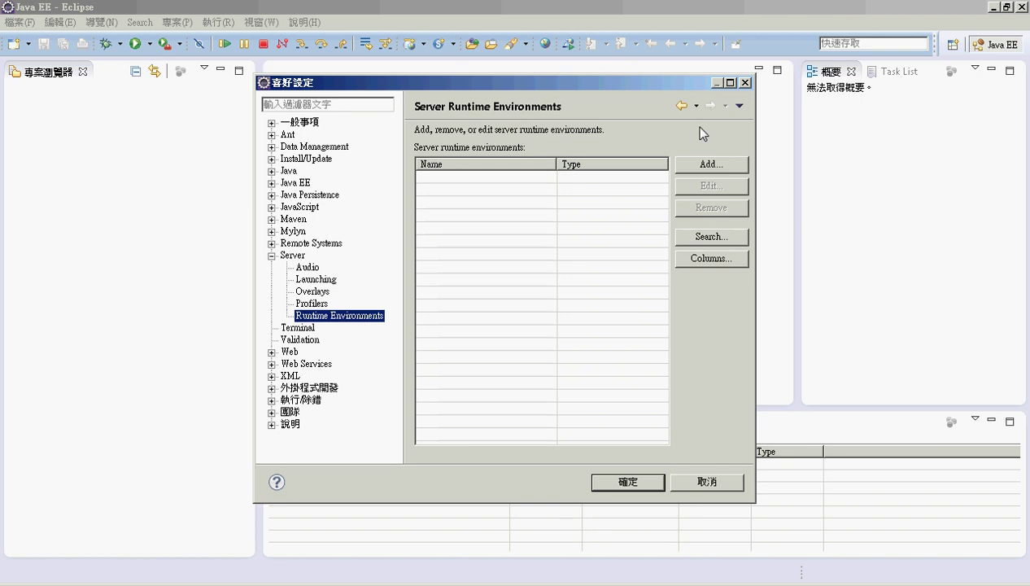
Start adding a new server runtime environment of type Apache Tomcat v7.0, continuing to its installation directory settings.
left_click(731, 166)
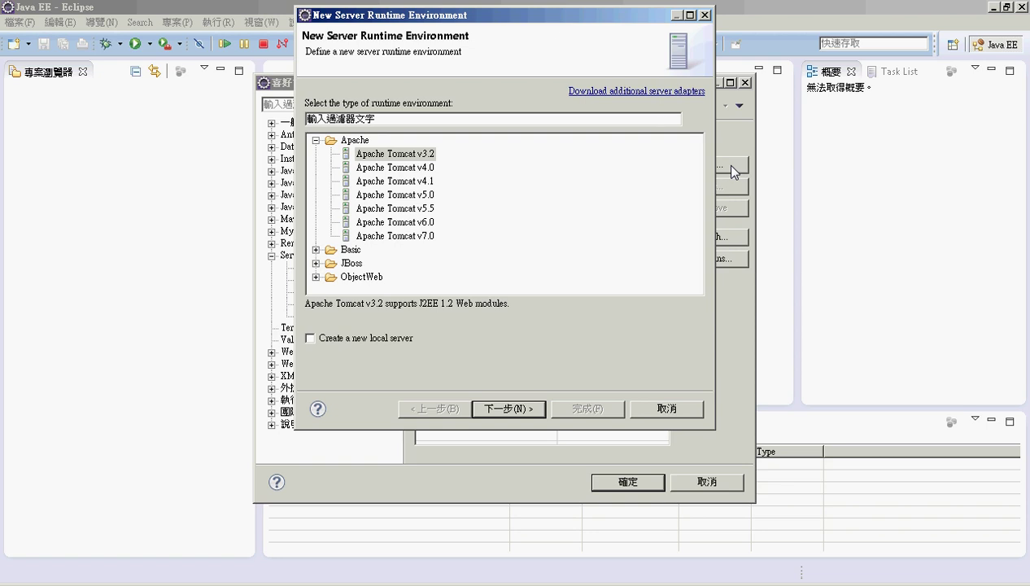
left_click_drag(547, 17, 658, 91)
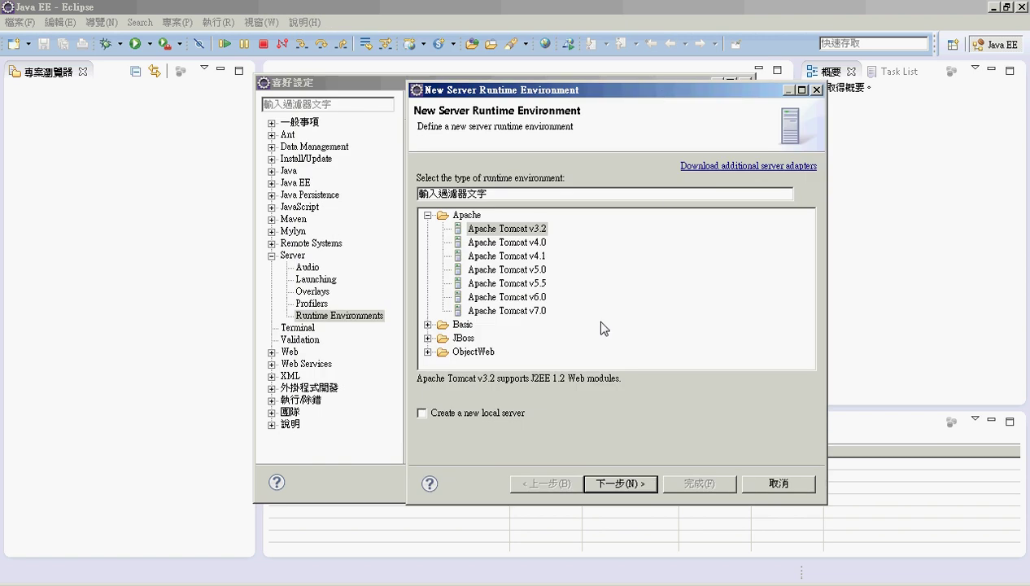
left_click(516, 311)
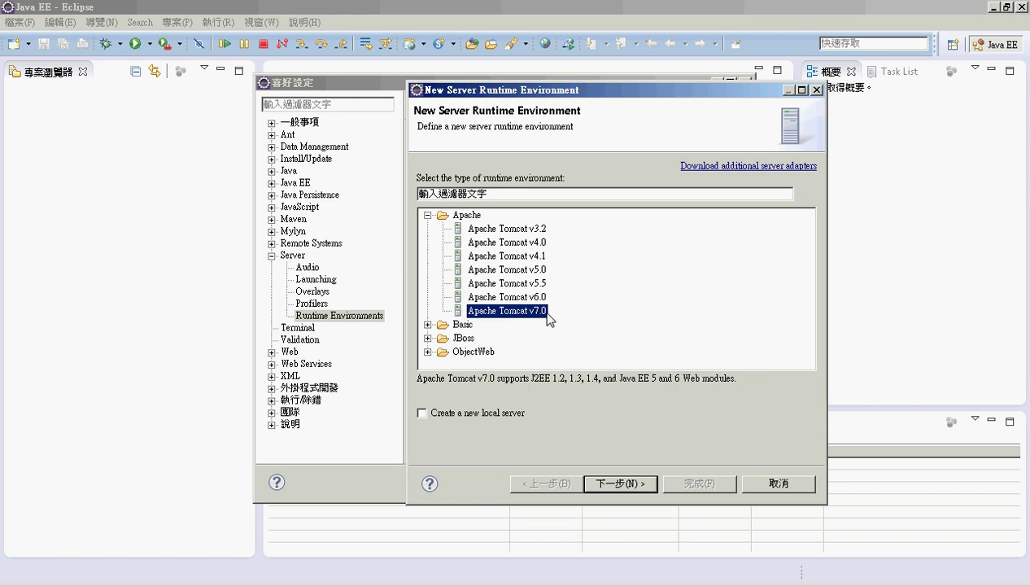
left_click(620, 485)
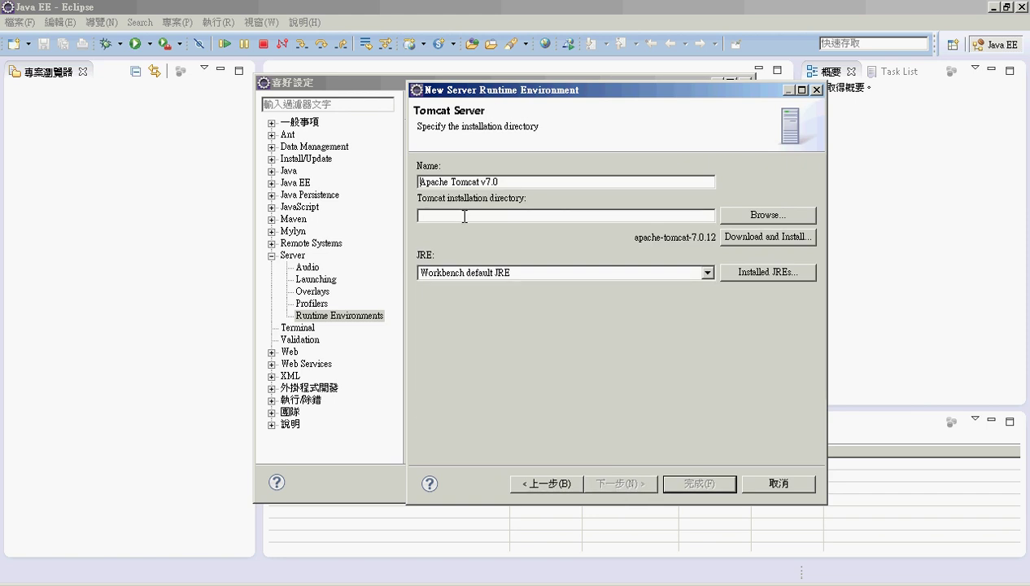
Set the Tomcat installation directory to apache-tomcat-7.0.42 in the desktop's eclipse folder, finish the runtime, and apply the preferences.
left_click(756, 216)
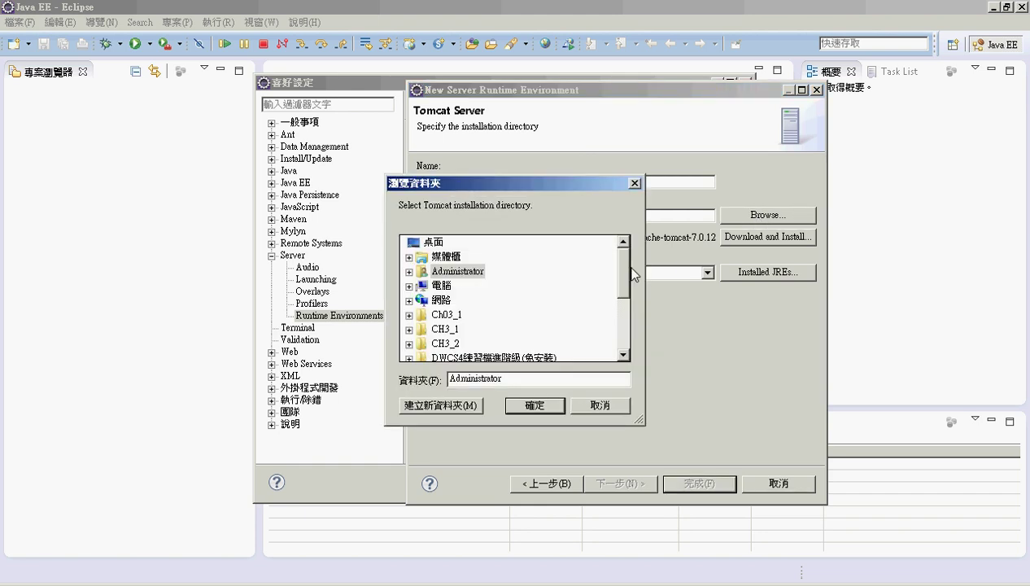
scroll(623, 278, "down", 2)
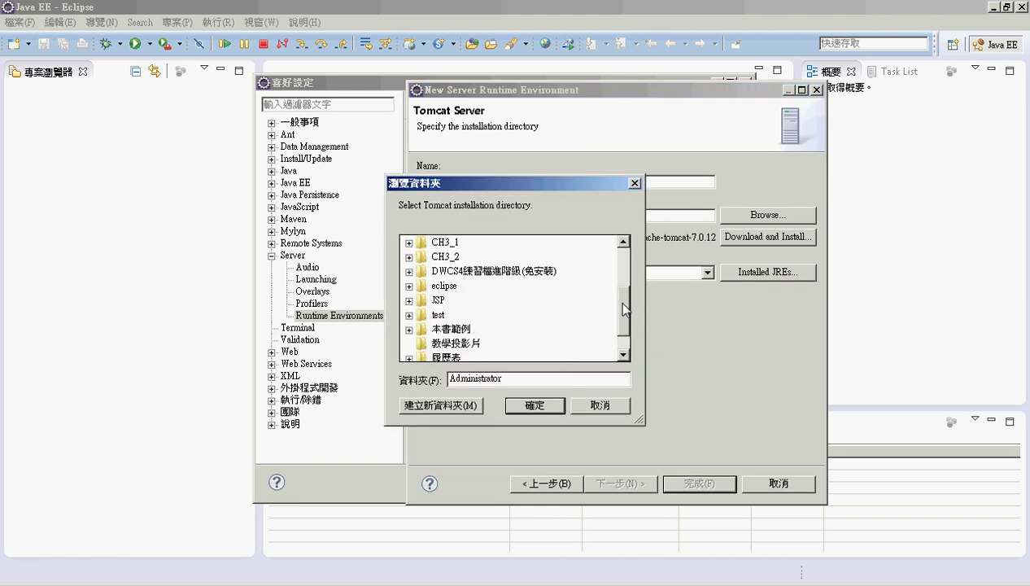
left_click(409, 286)
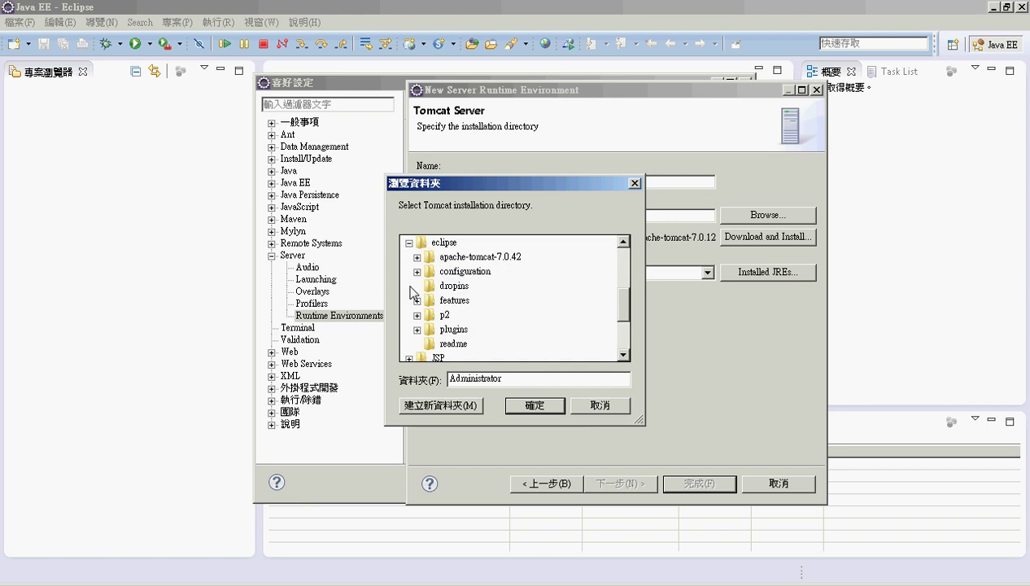
left_click(472, 257)
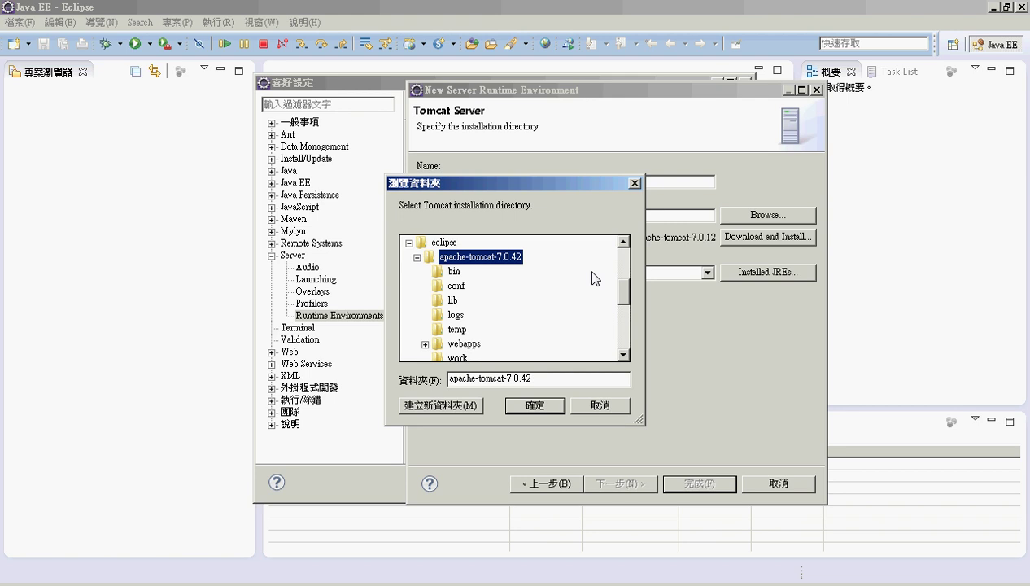
left_click(542, 409)
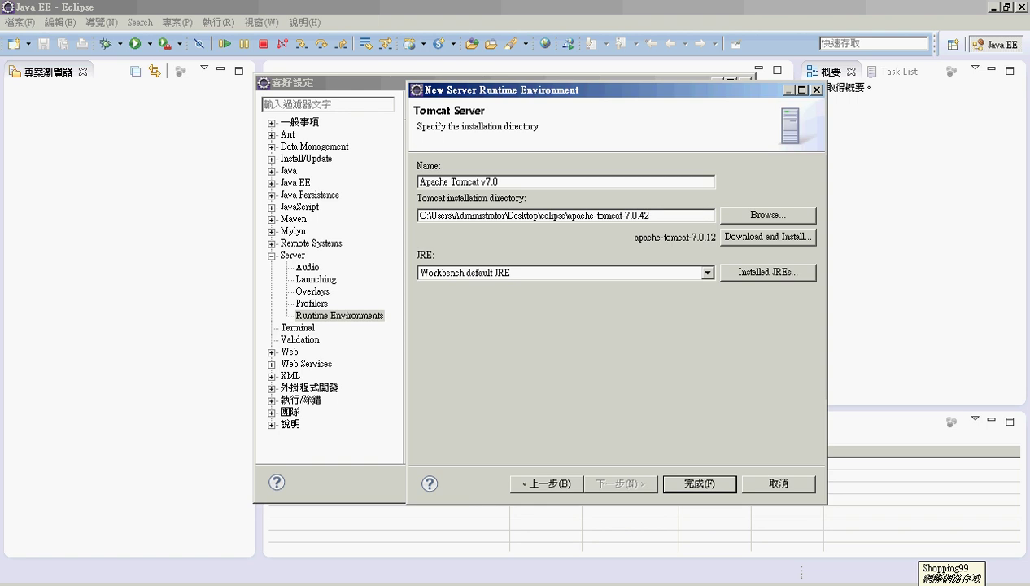
left_click(715, 488)
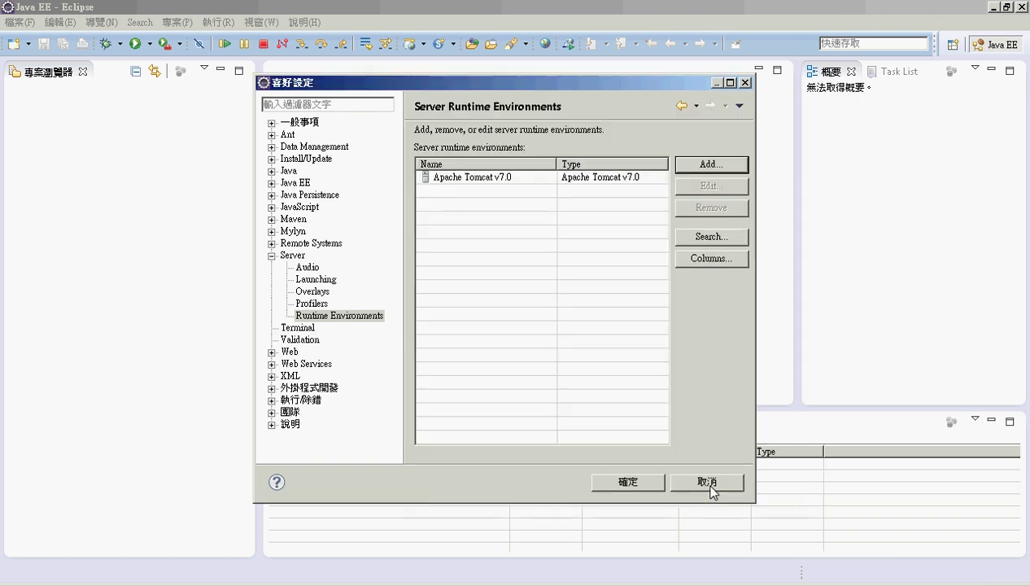
left_click(551, 180)
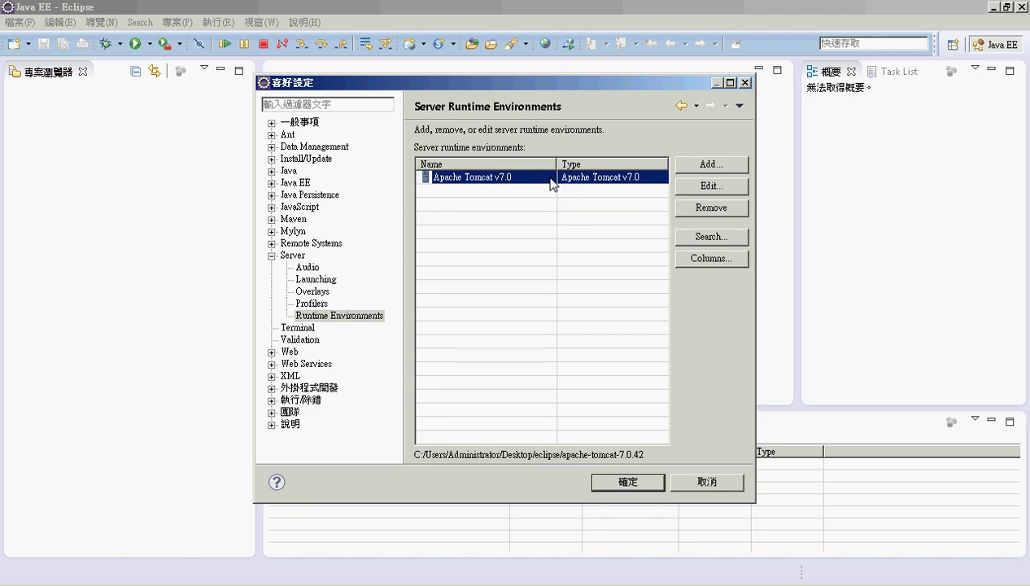
left_click(626, 482)
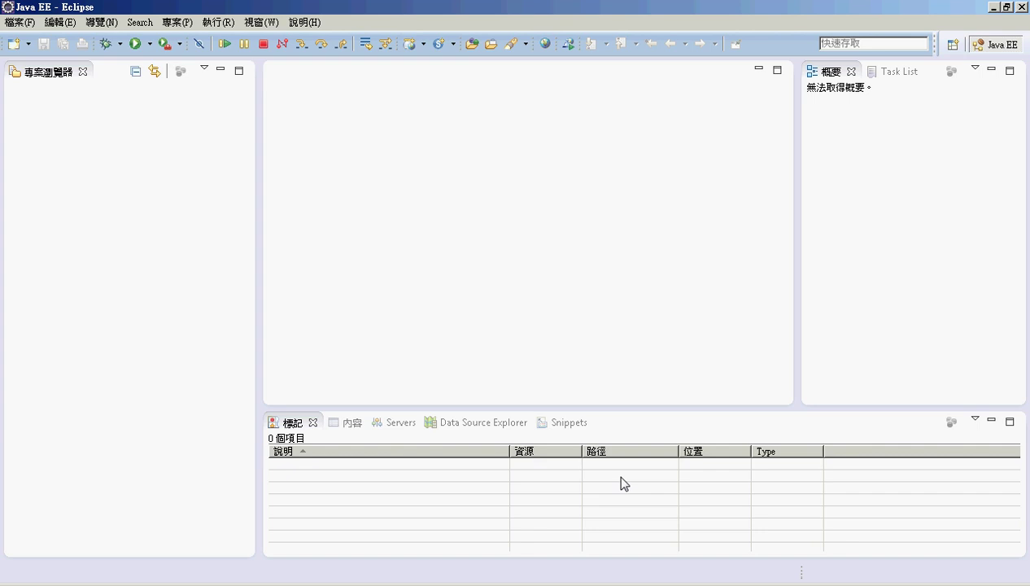
Start a new Server with the wizard from the Server category, continuing to the server definition.
left_click(10, 24)
mouse_move(11, 41)
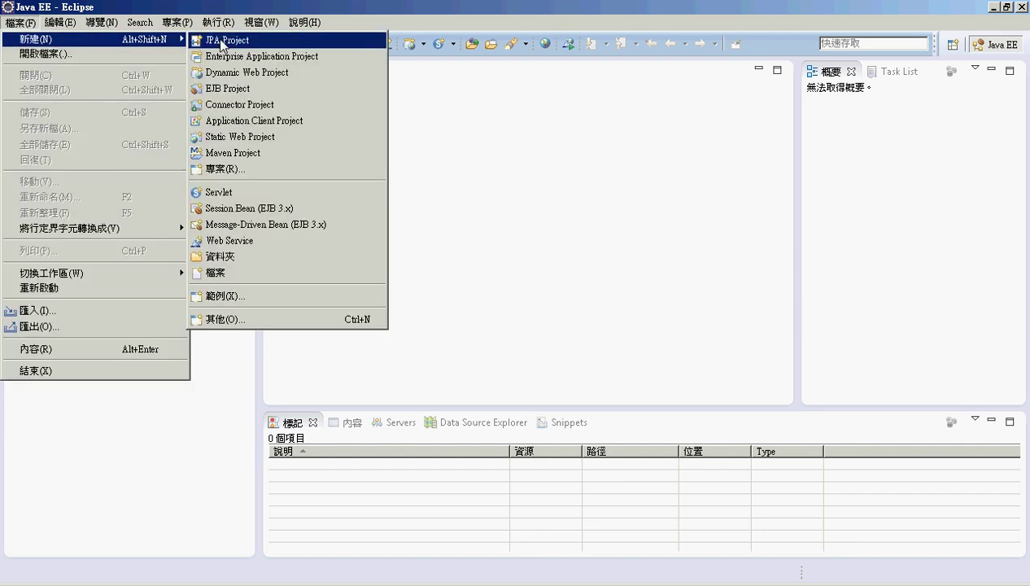
left_click(317, 315)
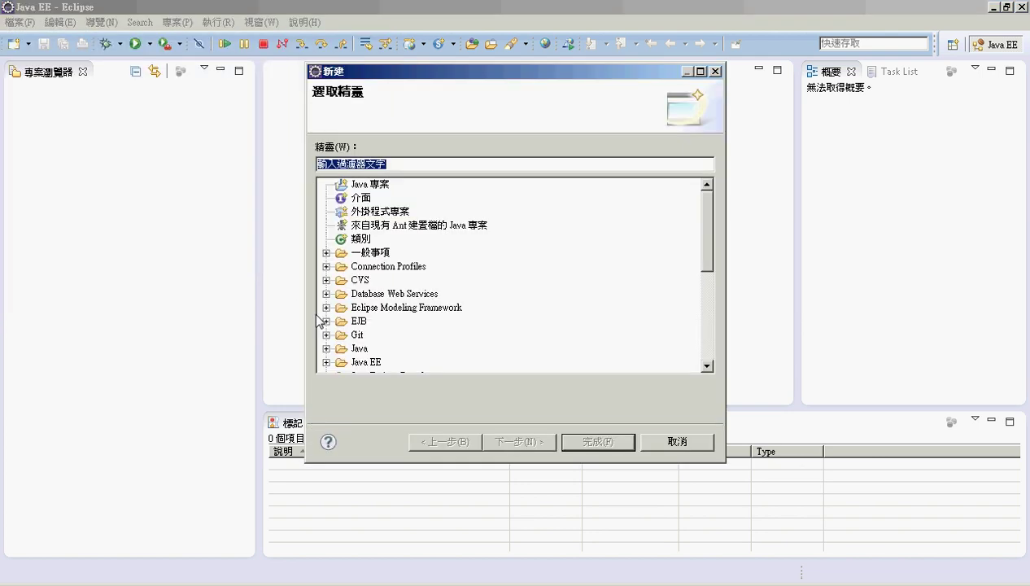
left_click_drag(706, 242, 696, 357)
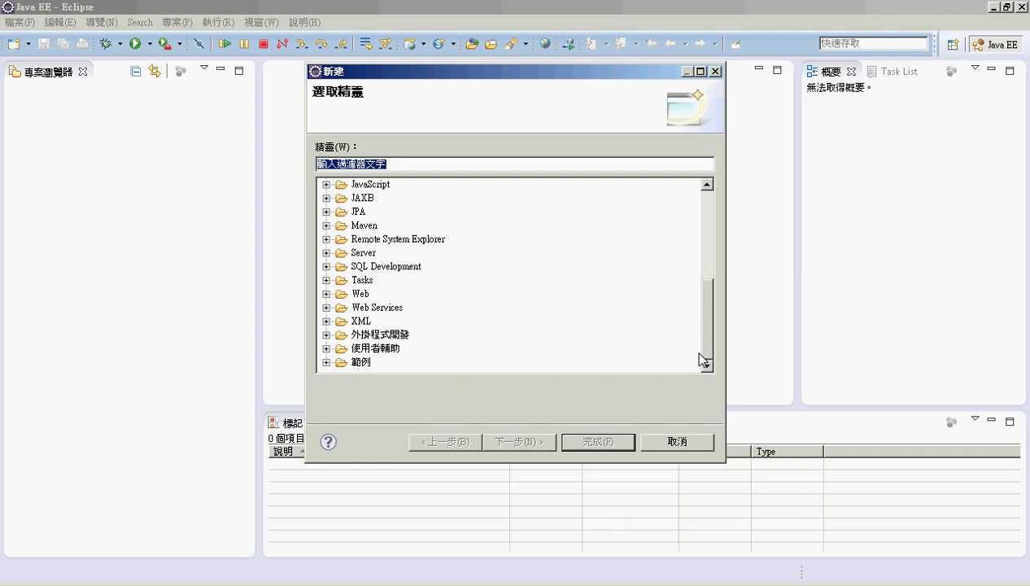
left_click(359, 256)
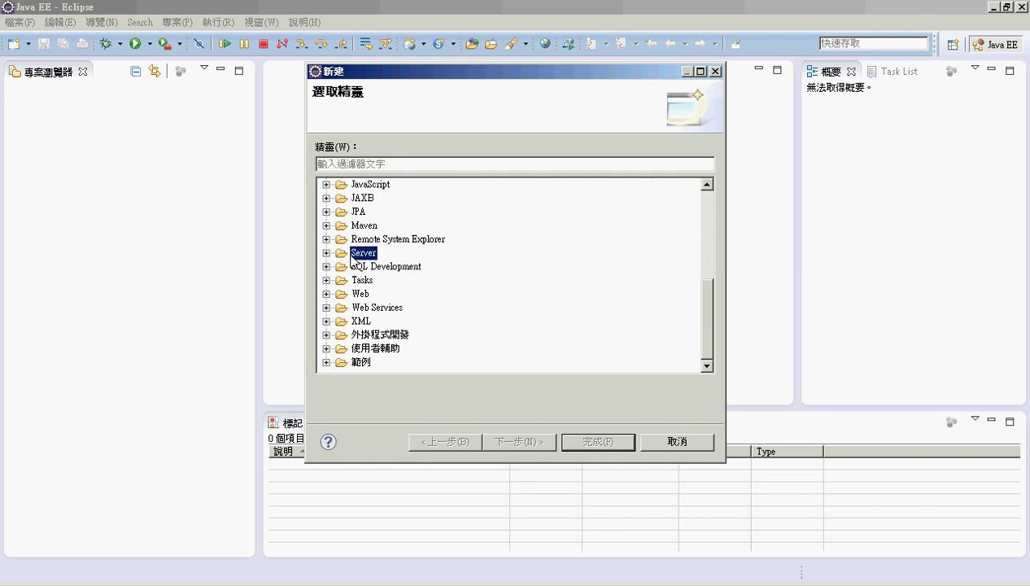
left_click(327, 253)
left_click(375, 268)
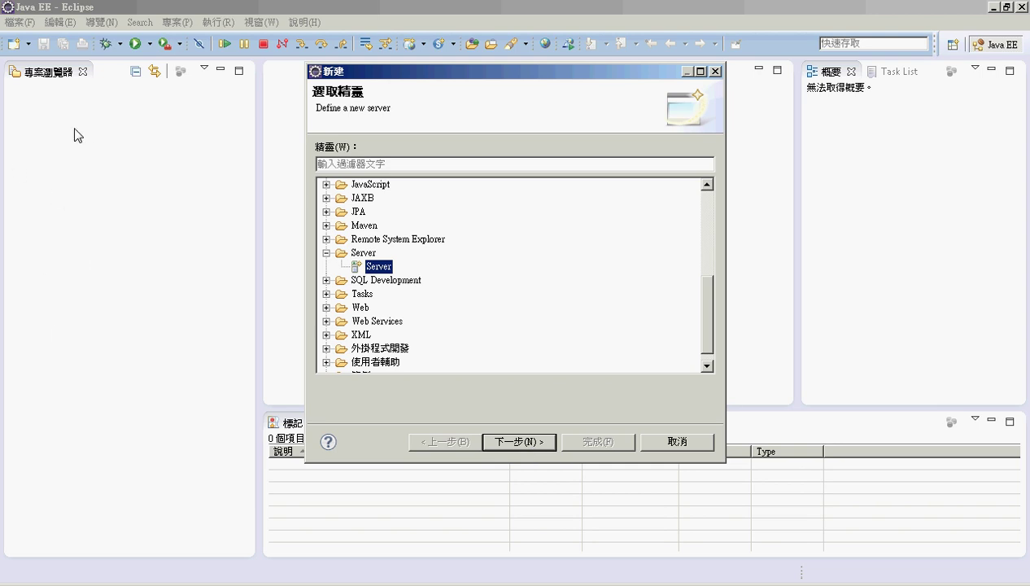
left_click(531, 444)
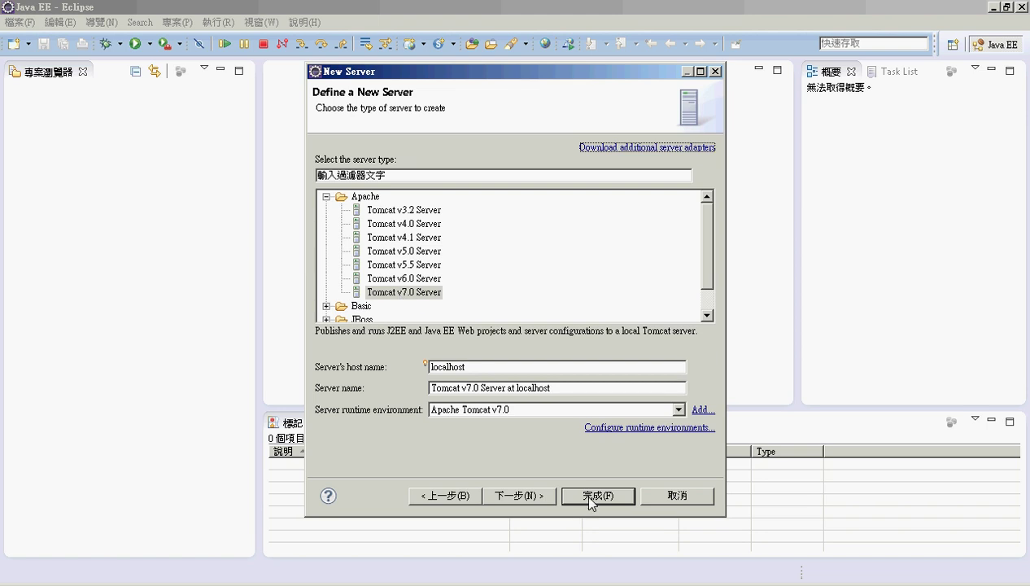
Create the Tomcat v7.0 server on localhost with the Apache Tomcat v7.0 runtime, and expand the Servers project.
left_click(535, 496)
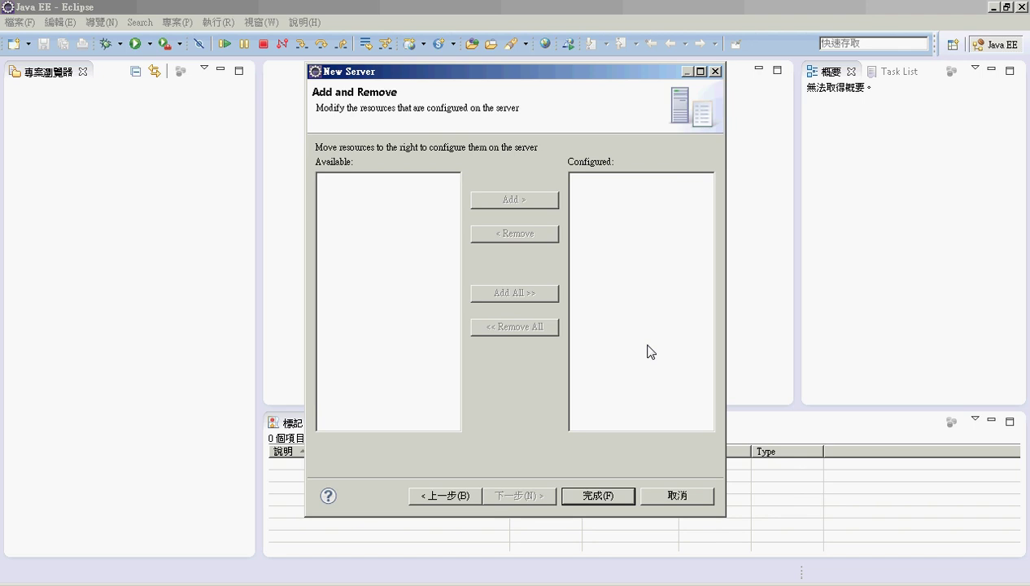
left_click(598, 495)
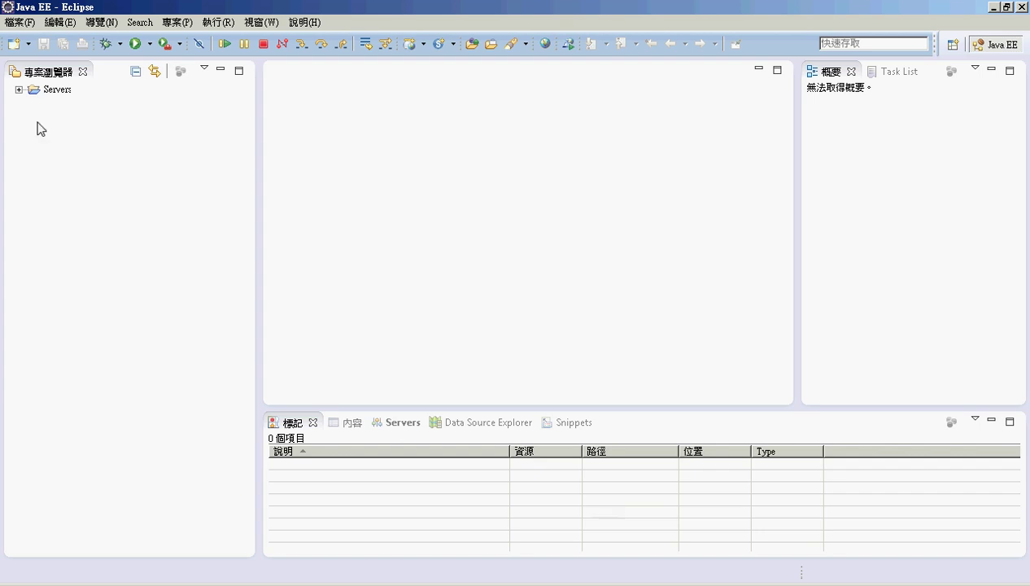
left_click(18, 90)
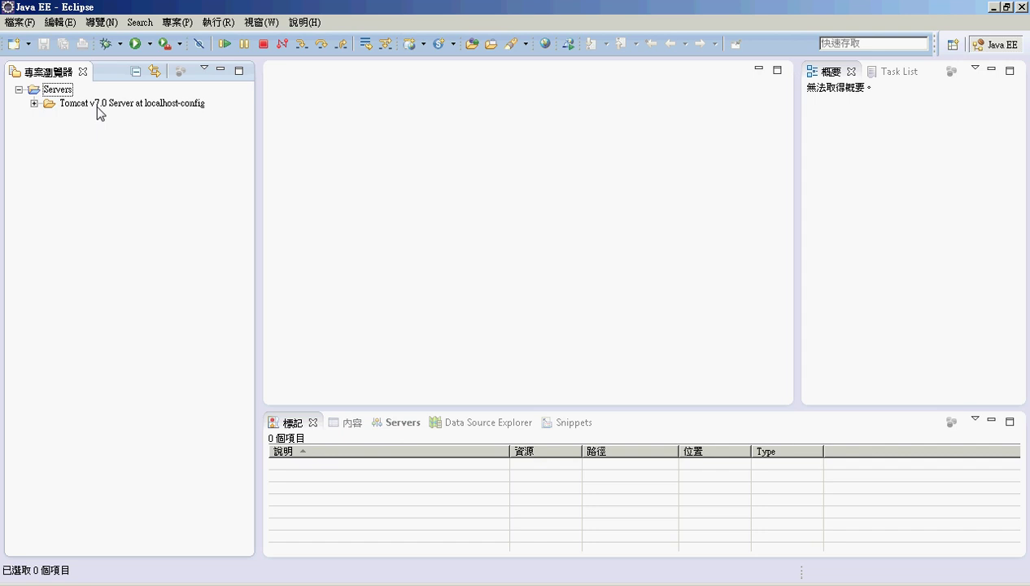
Start creating the FirstServlet project.
left_click(32, 26)
mouse_move(32, 41)
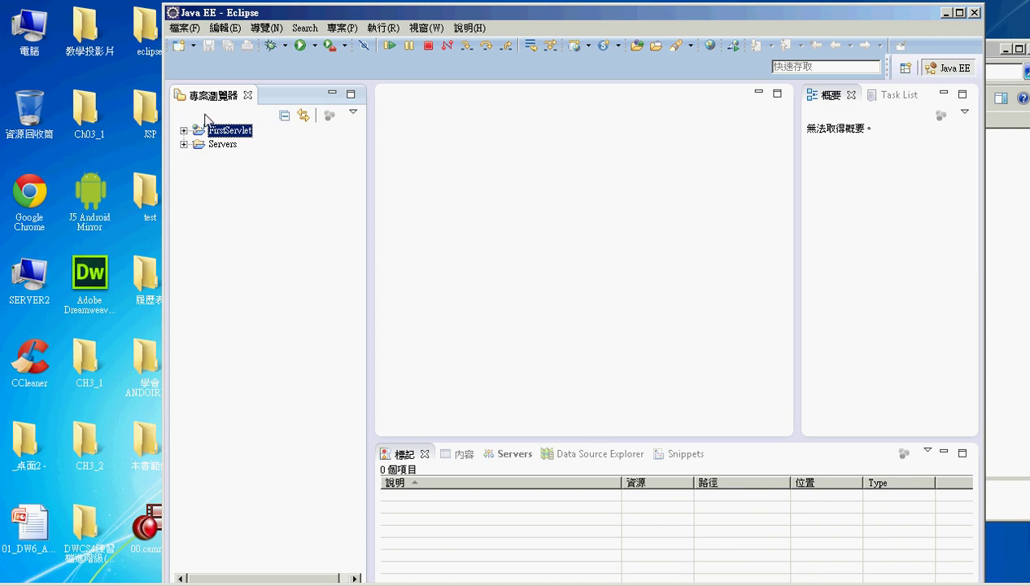
Expand the FirstServlet project and review the New Dynamic Web Project wizard, closing it without creating a project.
left_click(185, 130)
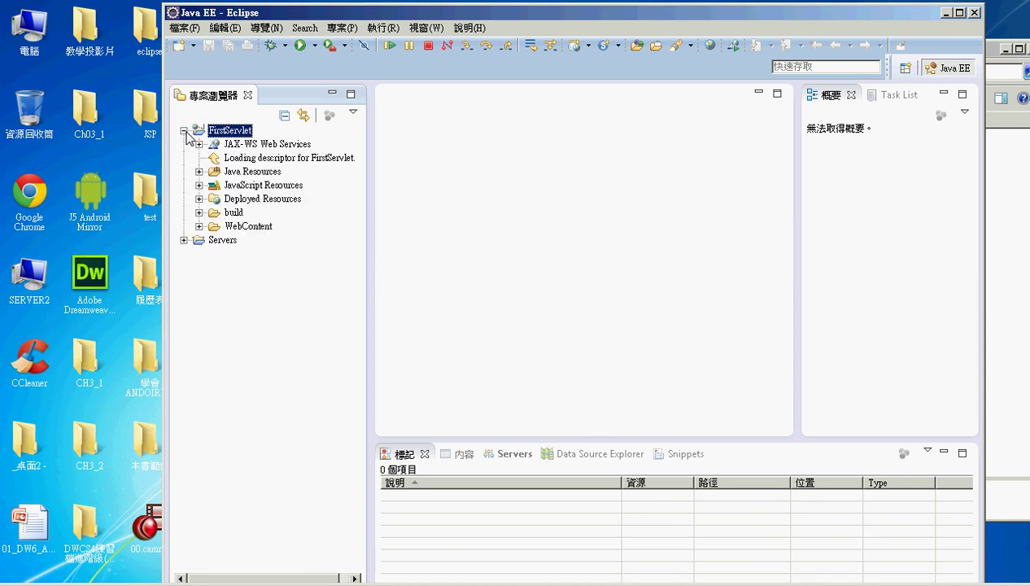
left_click(185, 29)
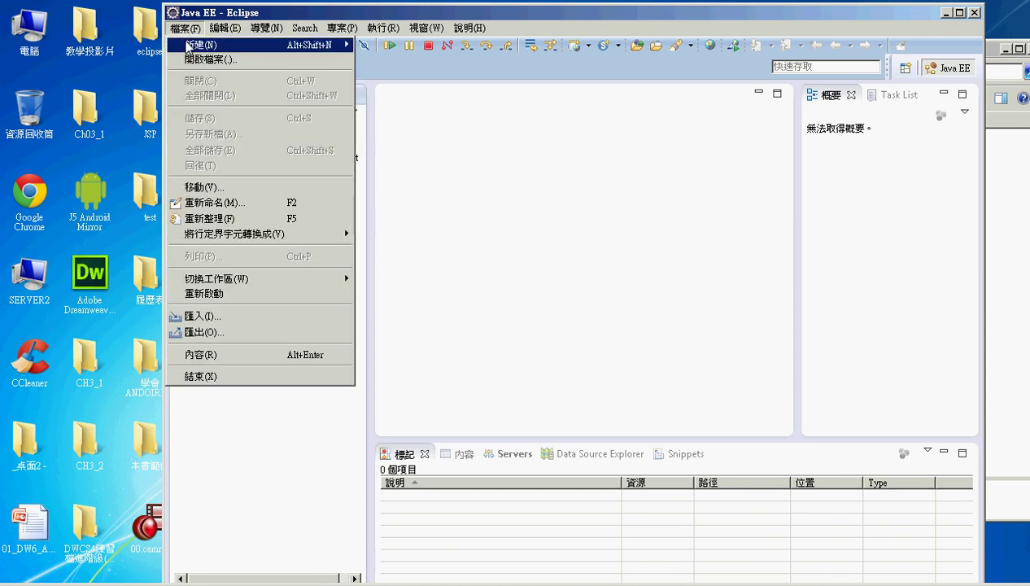
mouse_move(187, 46)
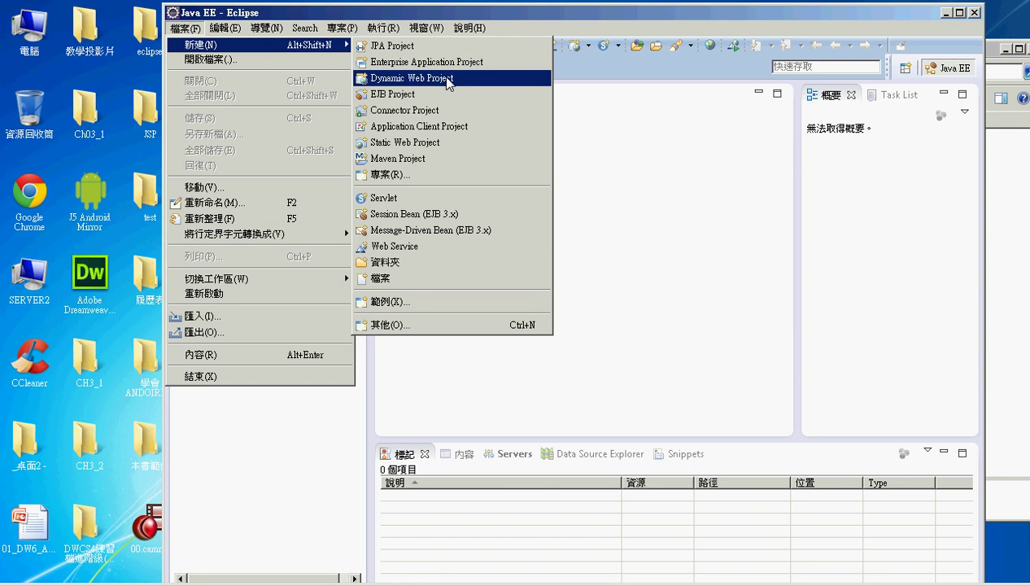
left_click(449, 83)
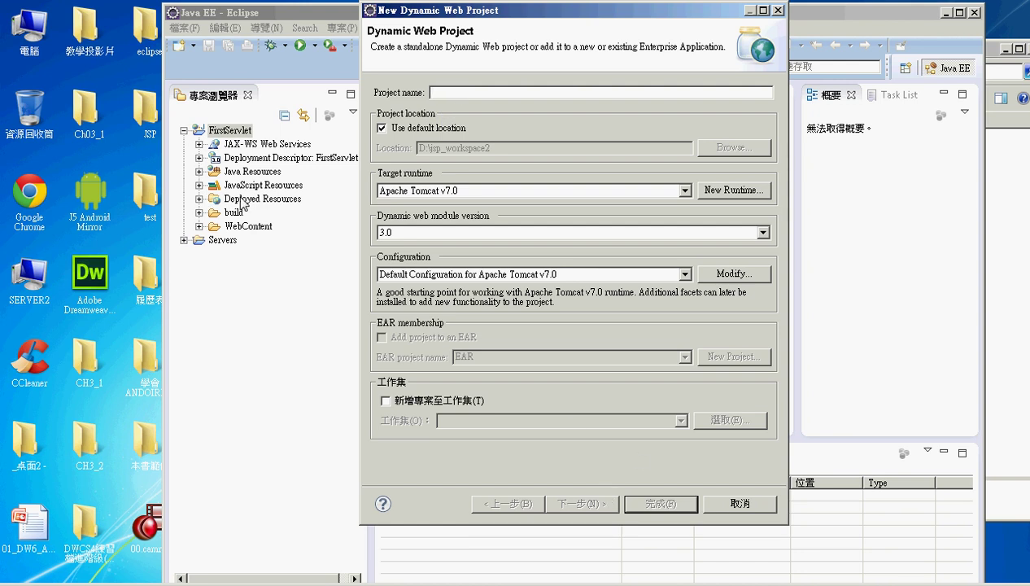
left_click(777, 10)
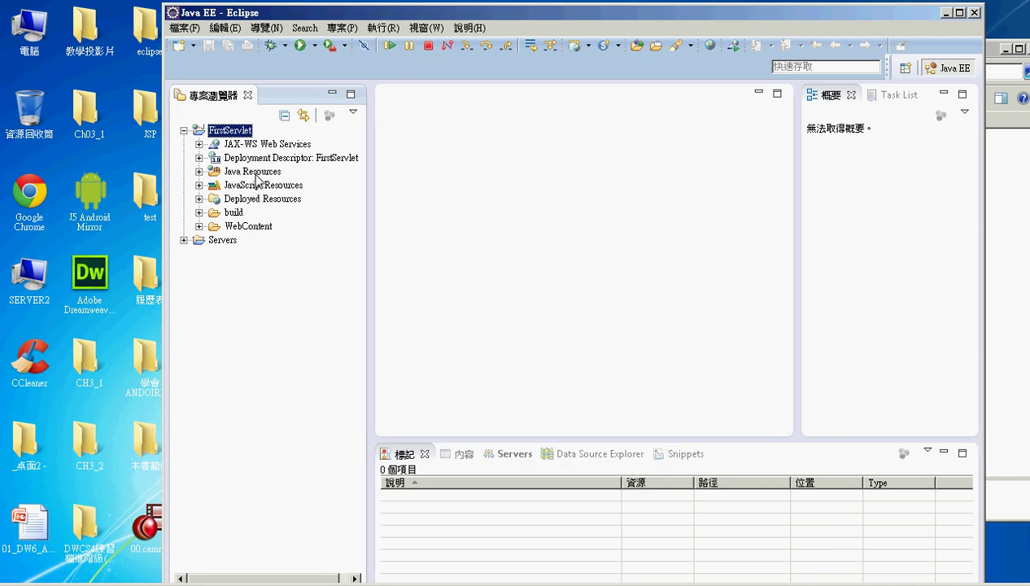
Examine the src folder and the Apache Tomcat v7.0 libraries under FirstServlet's Java Resources, widening the project explorer to read them.
left_click(200, 172)
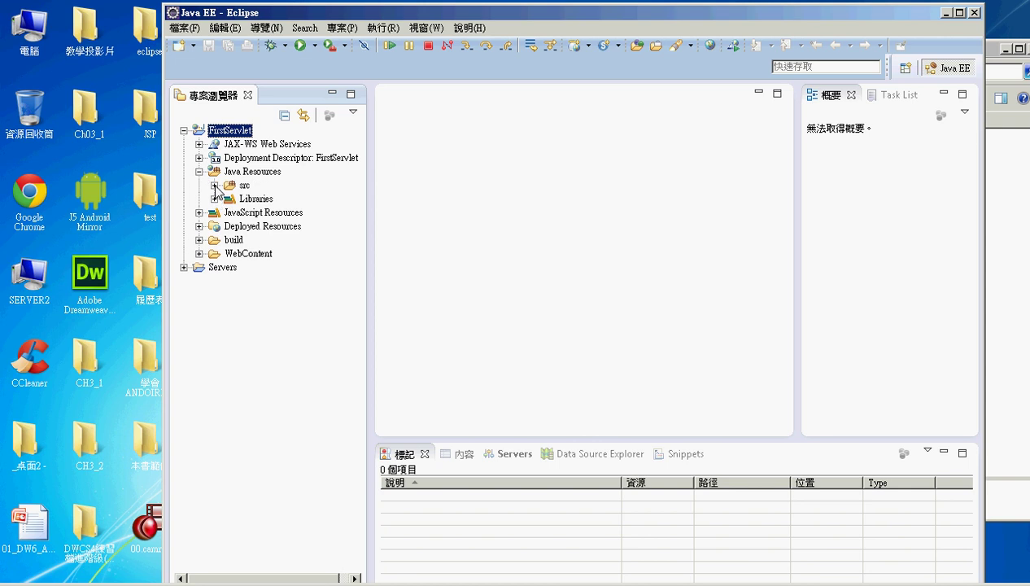
left_click(215, 185)
left_click(248, 173)
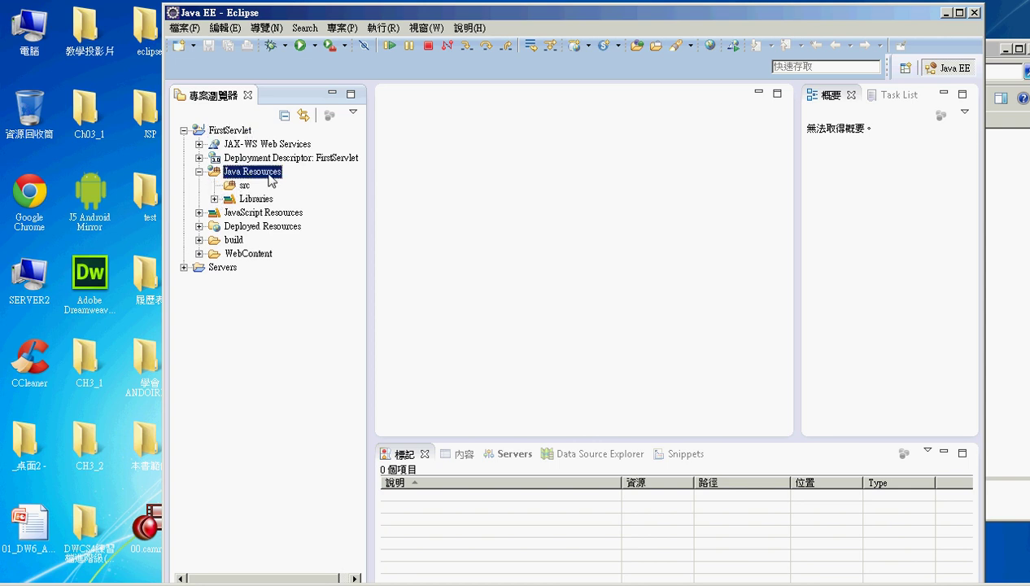
left_click(244, 185)
left_click(215, 199)
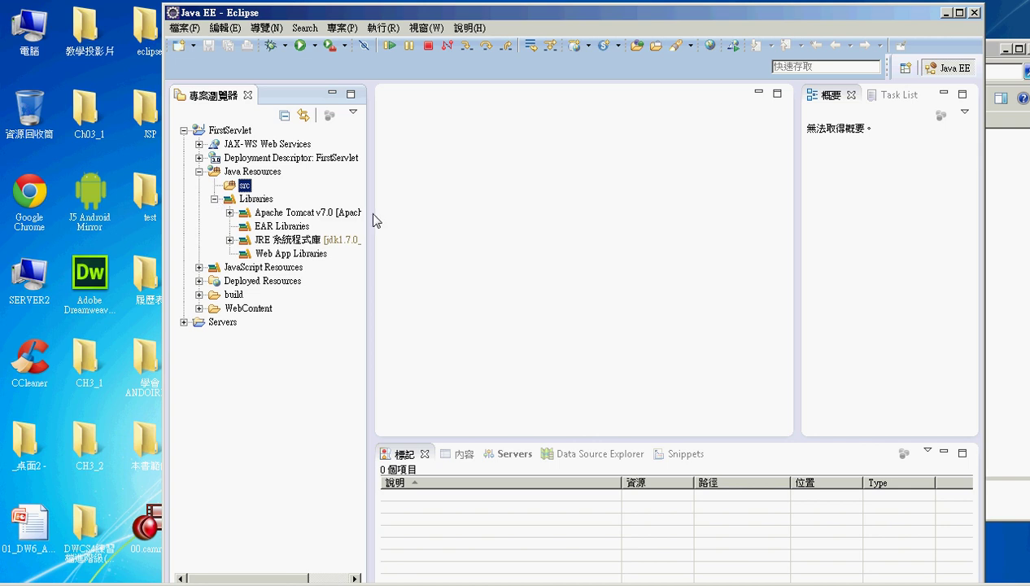
left_click_drag(369, 213, 526, 214)
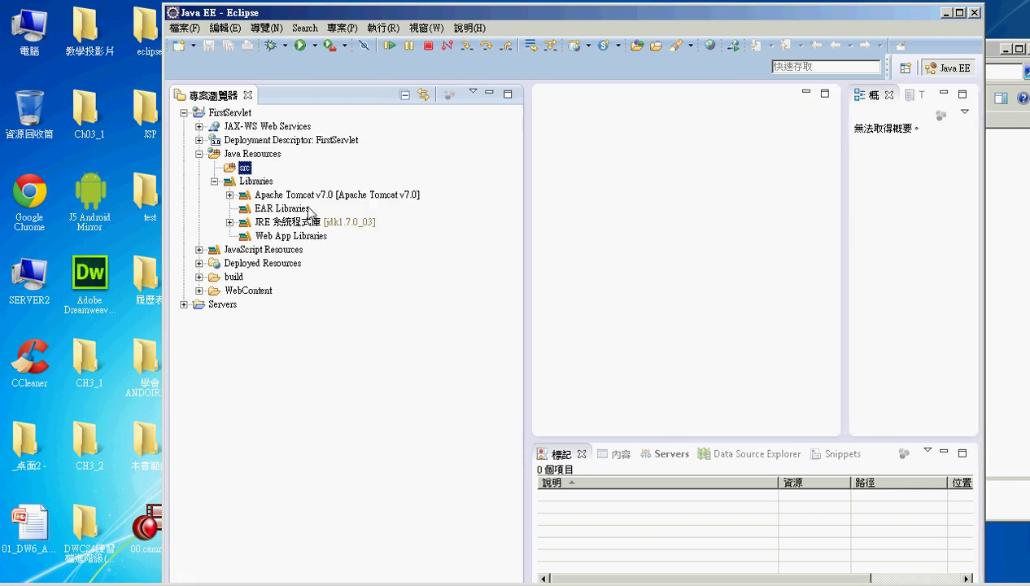
left_click(229, 195)
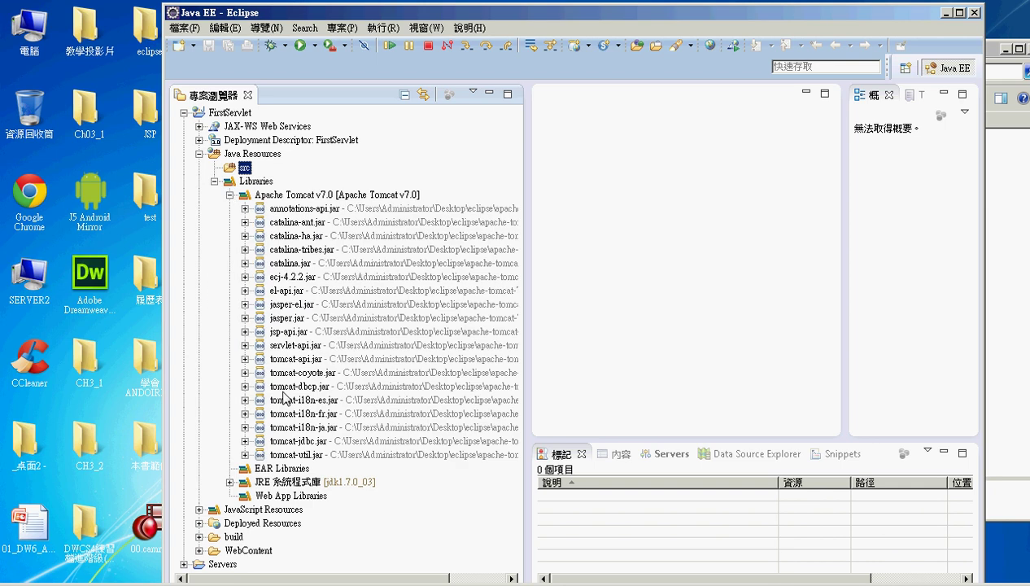
left_click(228, 195)
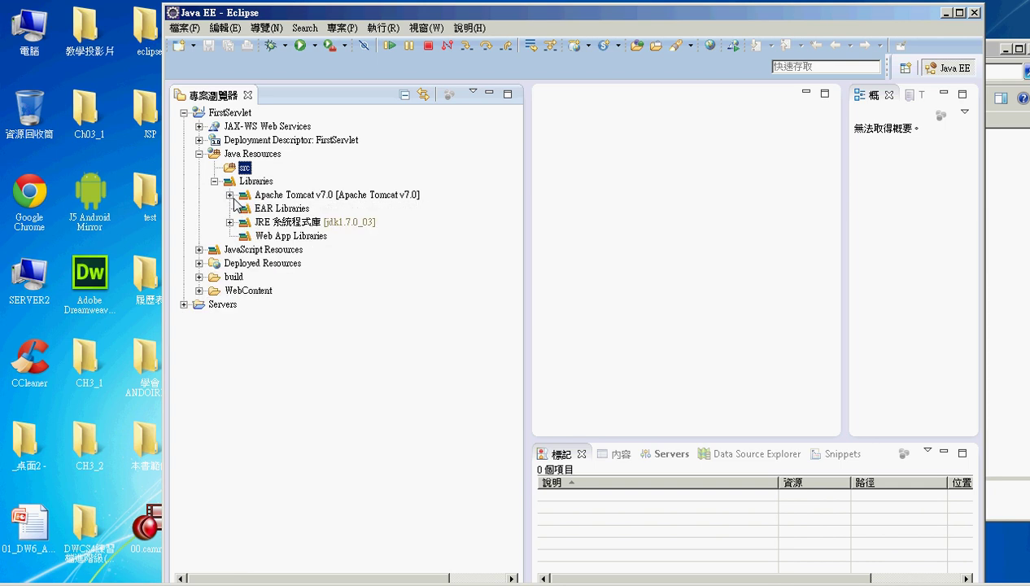
left_click(215, 180)
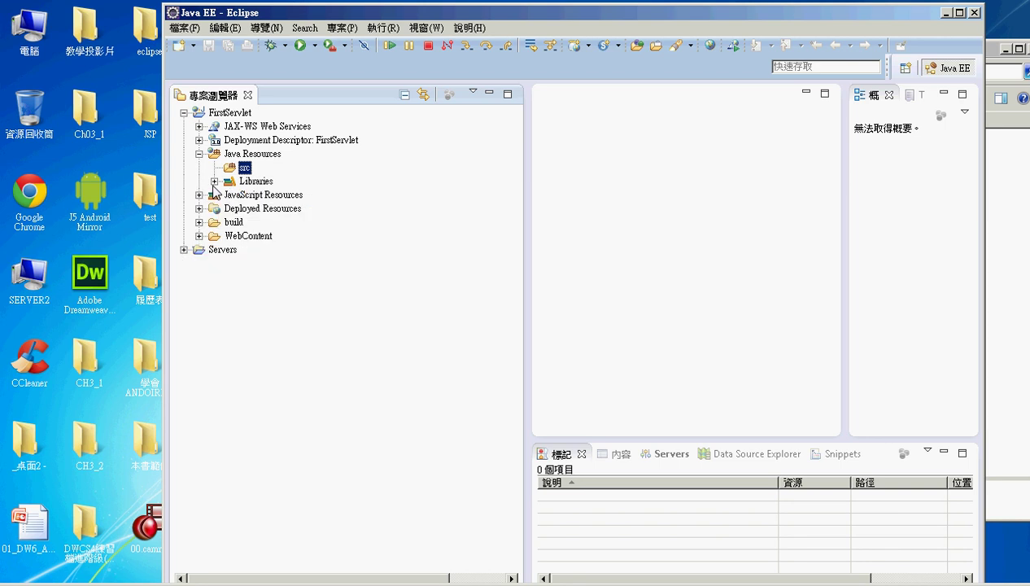
left_click(259, 183)
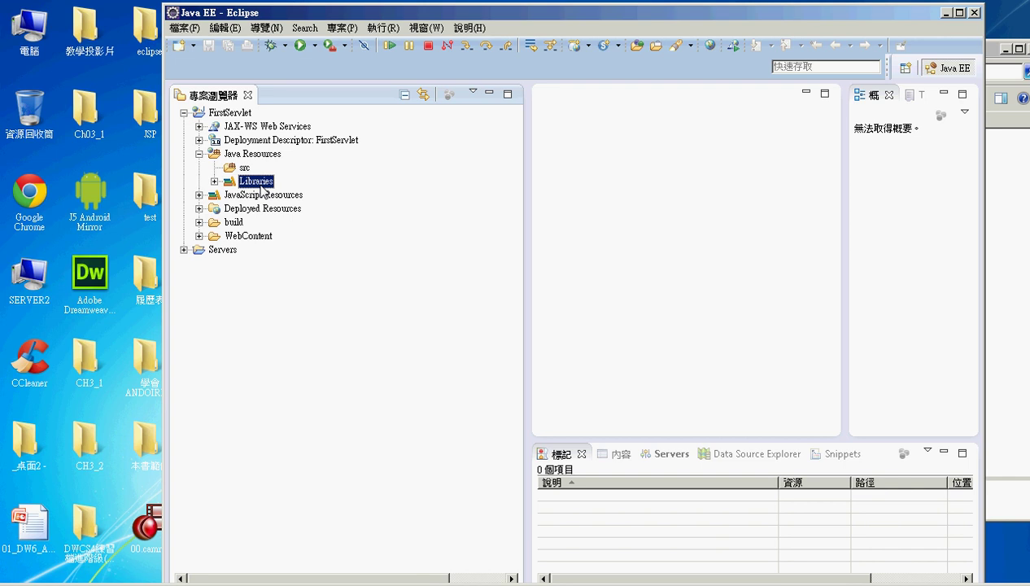
Switch the workspace to D:\jsp_workspace, dismiss the Intel graphics mode dialog, and bring the reopened workbench to the front.
left_click(185, 28)
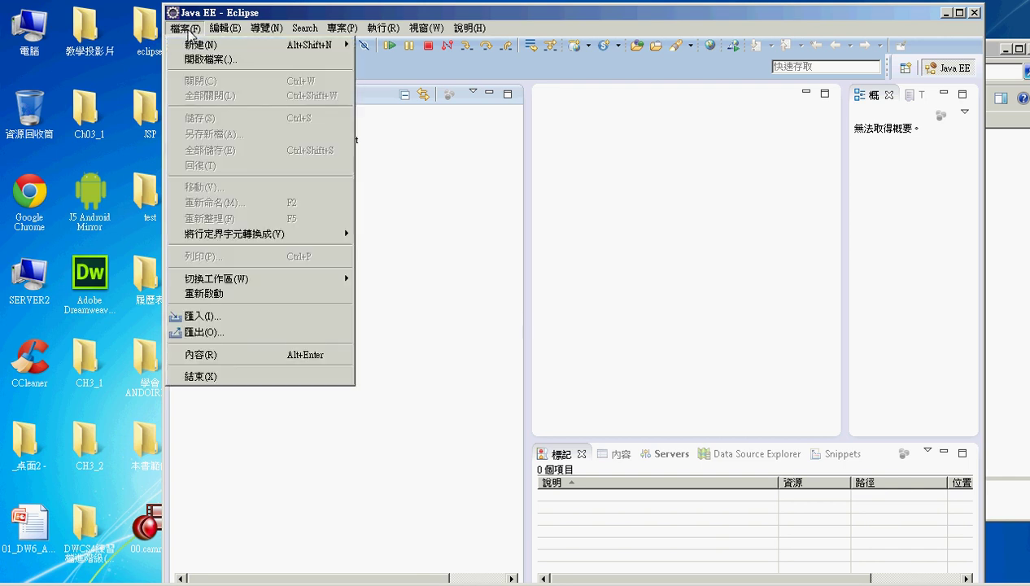
mouse_move(251, 279)
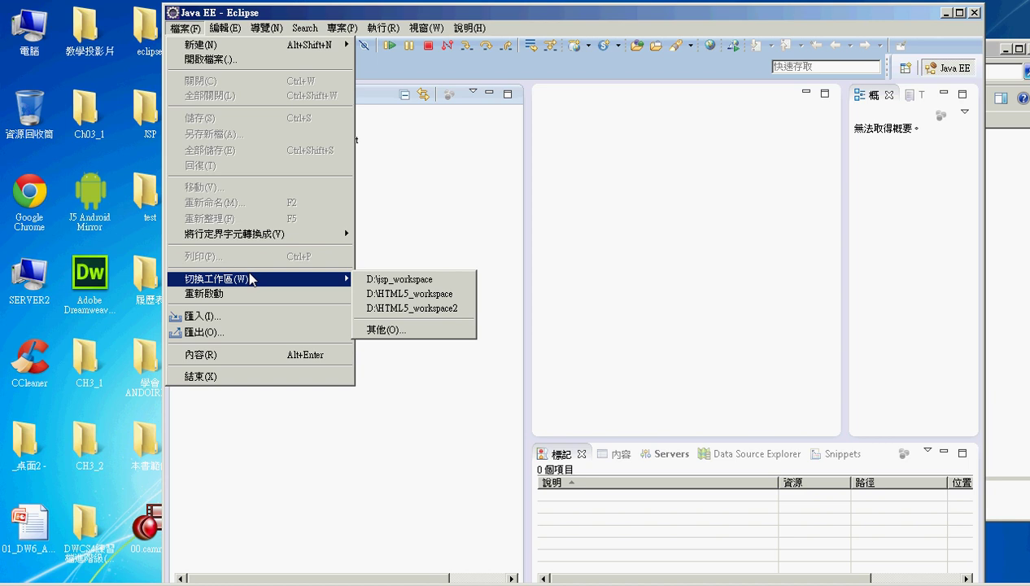
left_click(399, 279)
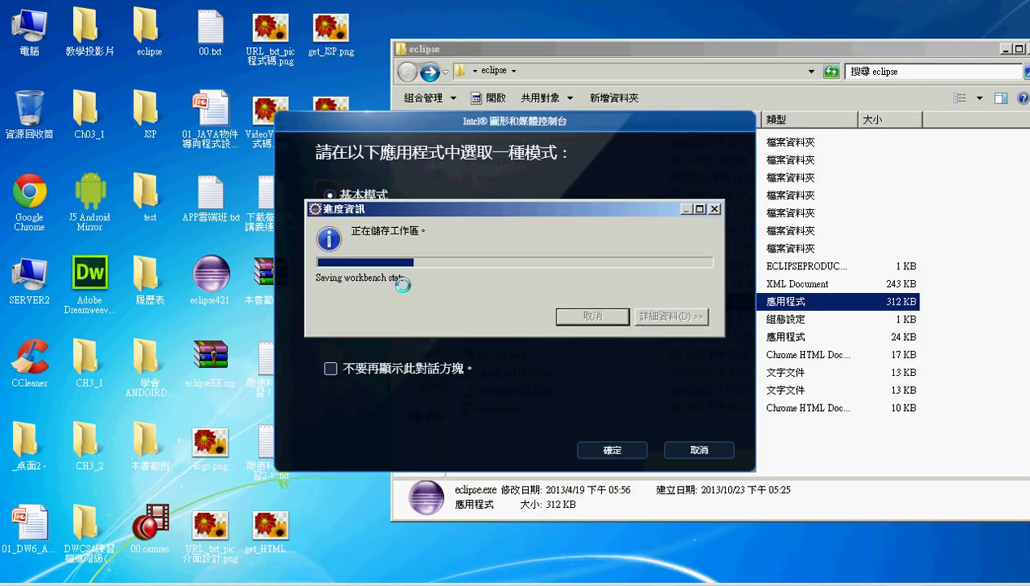
left_click(691, 452)
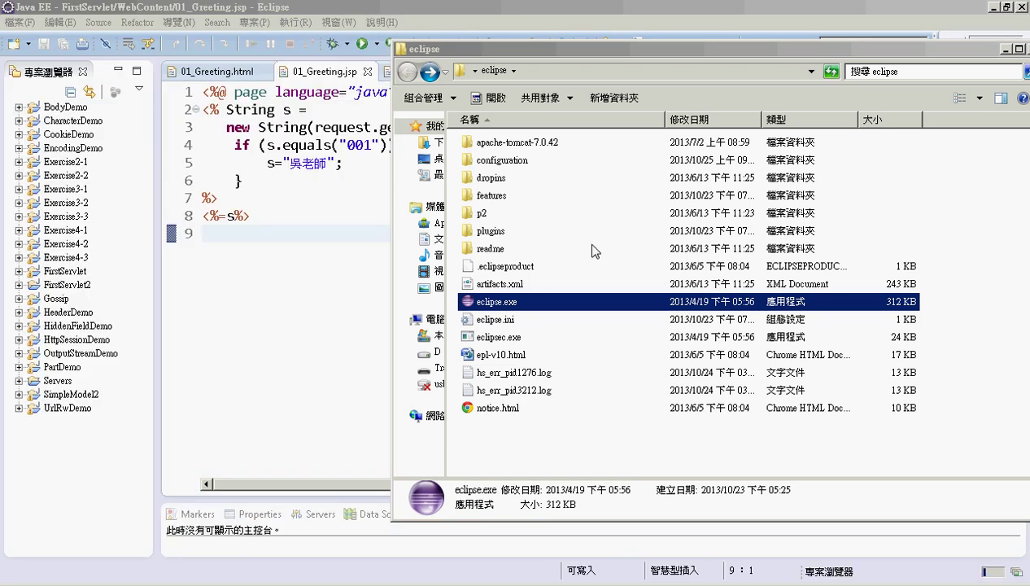
left_click_drag(420, 12, 586, 11)
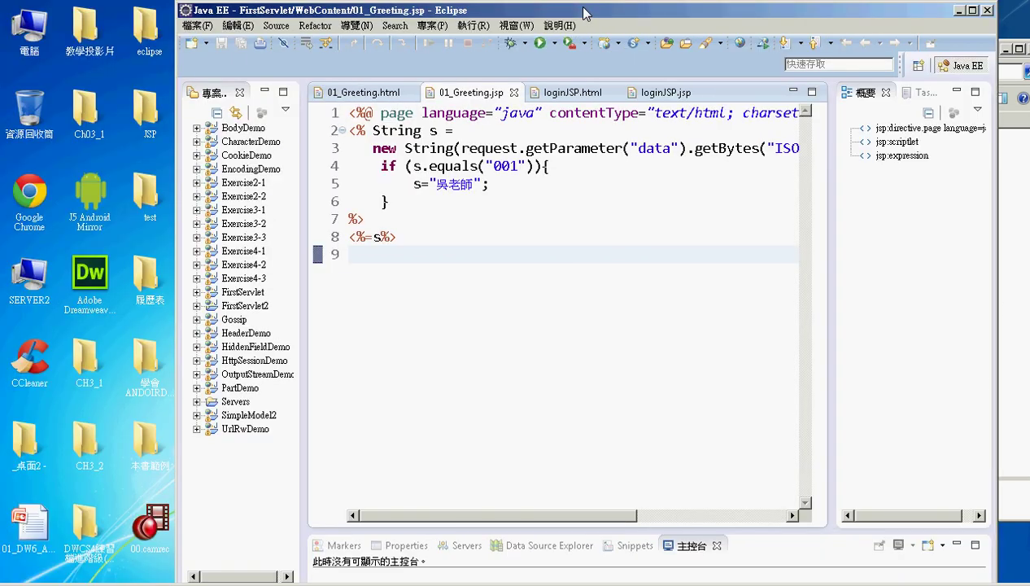
Close the open editors 01_Greeting.jsp, loginJSP.html, loginJSP.jsp and 01_Greeting.html.
left_click(515, 94)
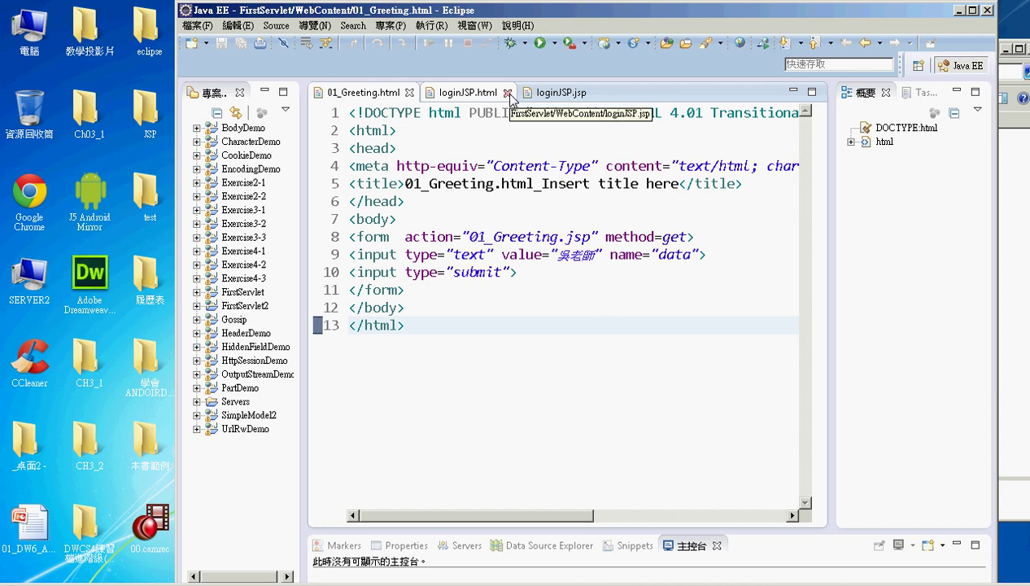
left_click(502, 93)
left_click(500, 93)
left_click(409, 93)
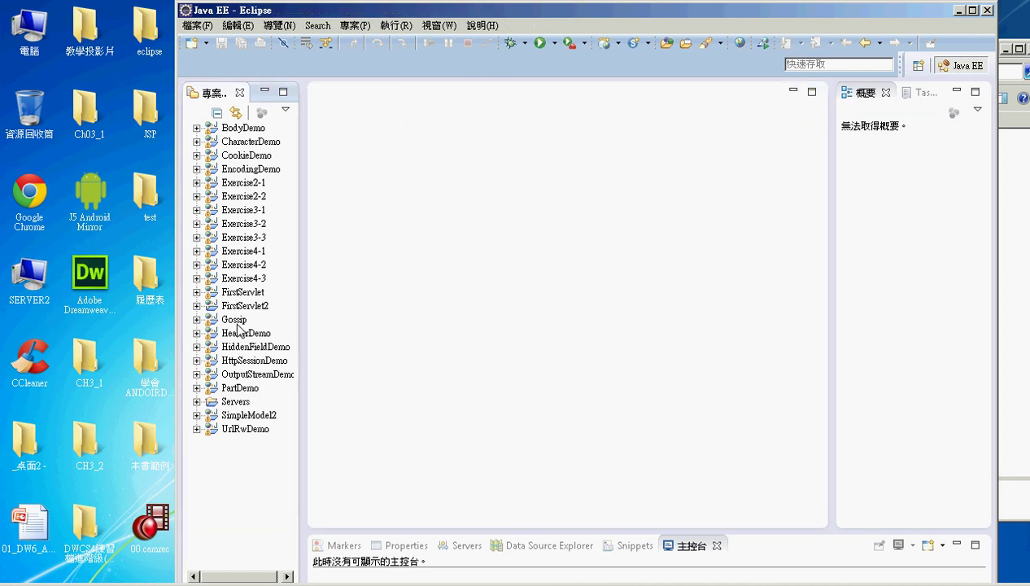
Widen the project explorer and expand the FirstServlet project down to the files in its WebContent folder.
left_click(243, 292)
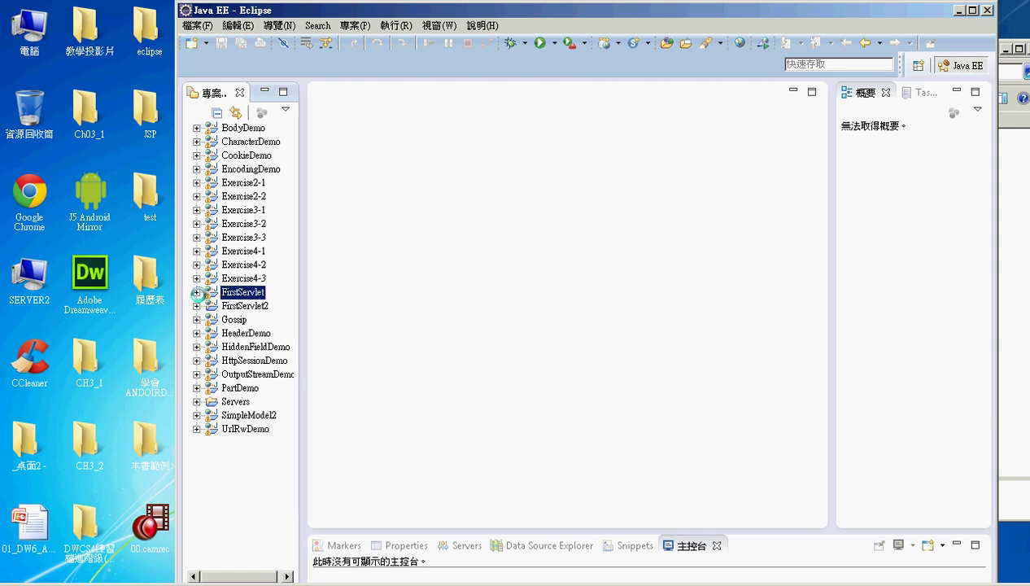
left_click(196, 291)
left_click_drag(303, 316, 436, 318)
left_click(265, 372)
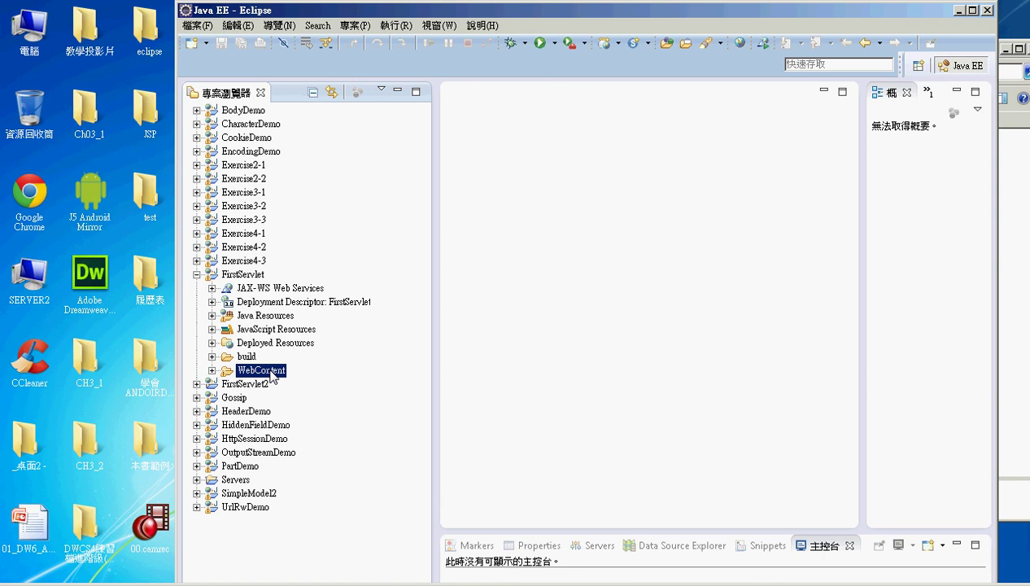
left_click(211, 371)
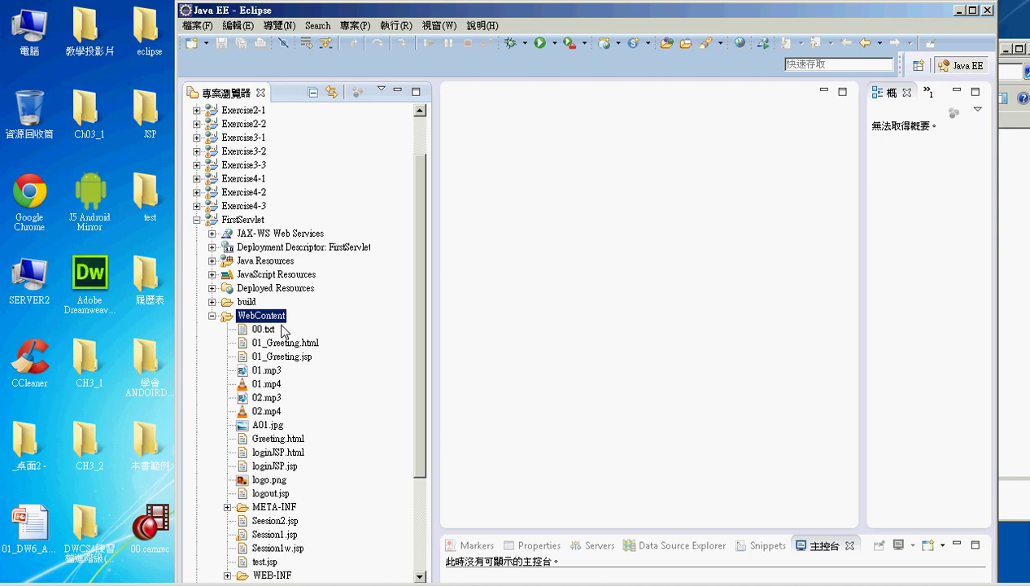
Start creating a new HTML file in FirstServlet's WebContent folder.
right_click(269, 327)
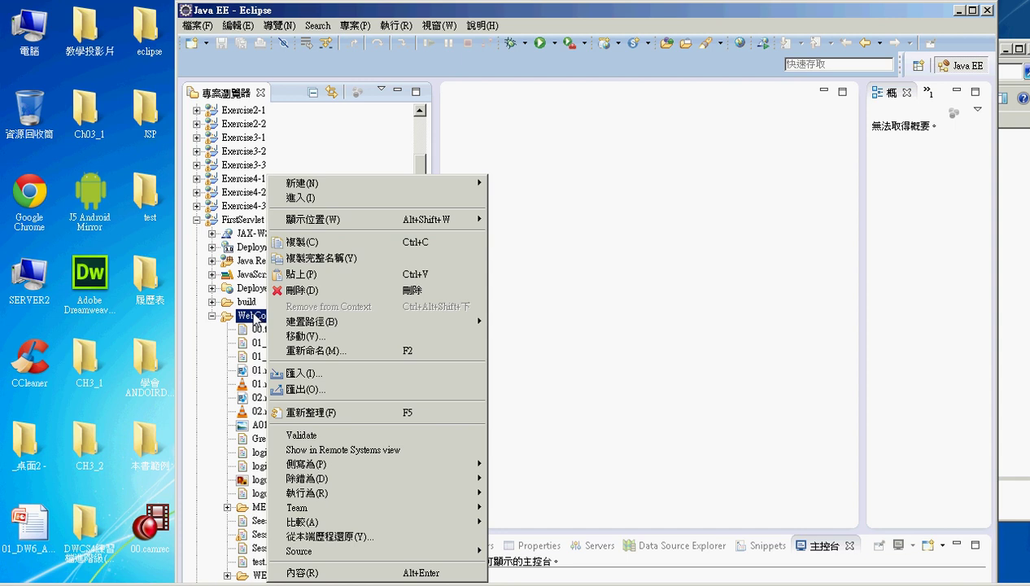
mouse_move(371, 183)
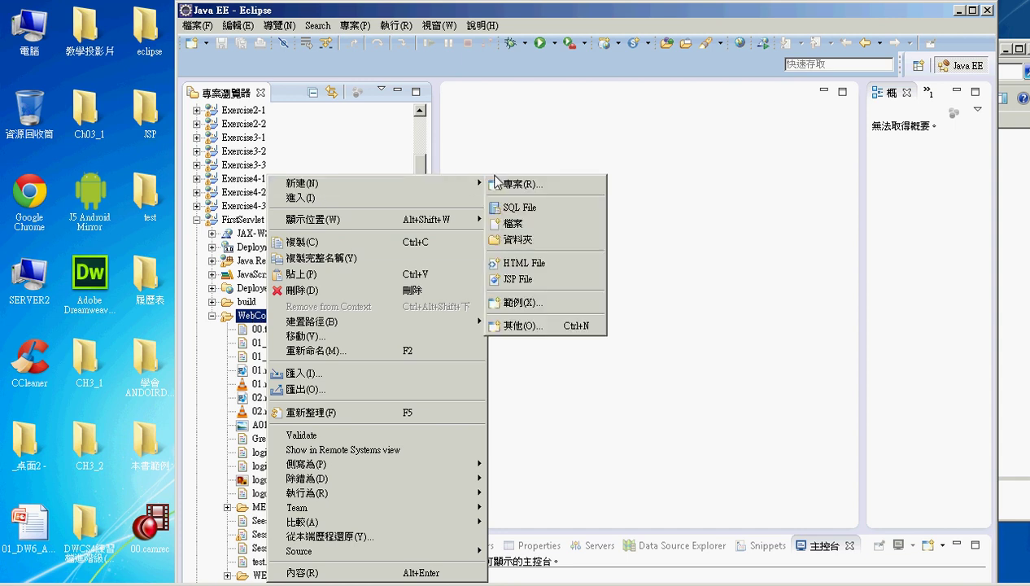
left_click(531, 265)
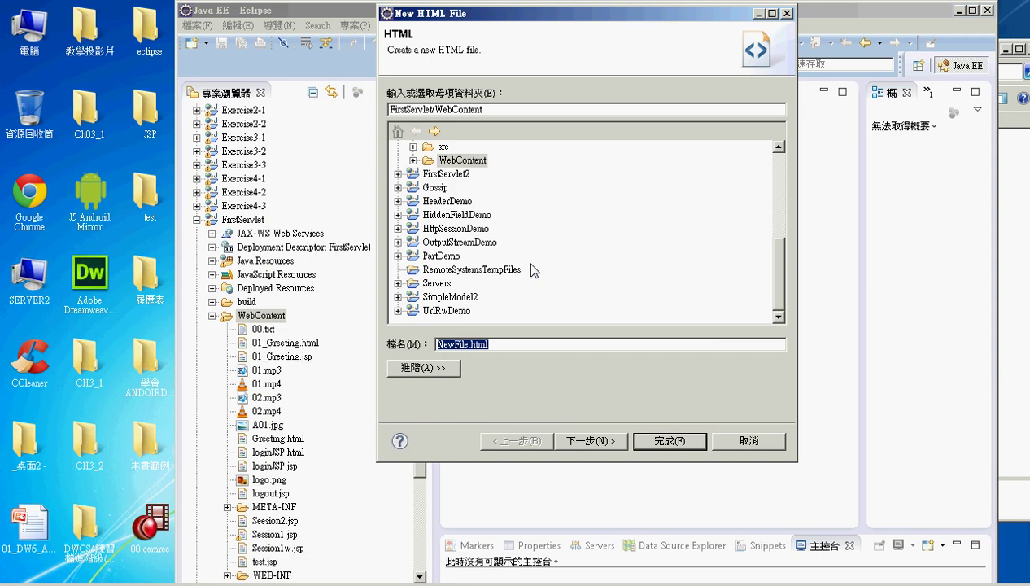